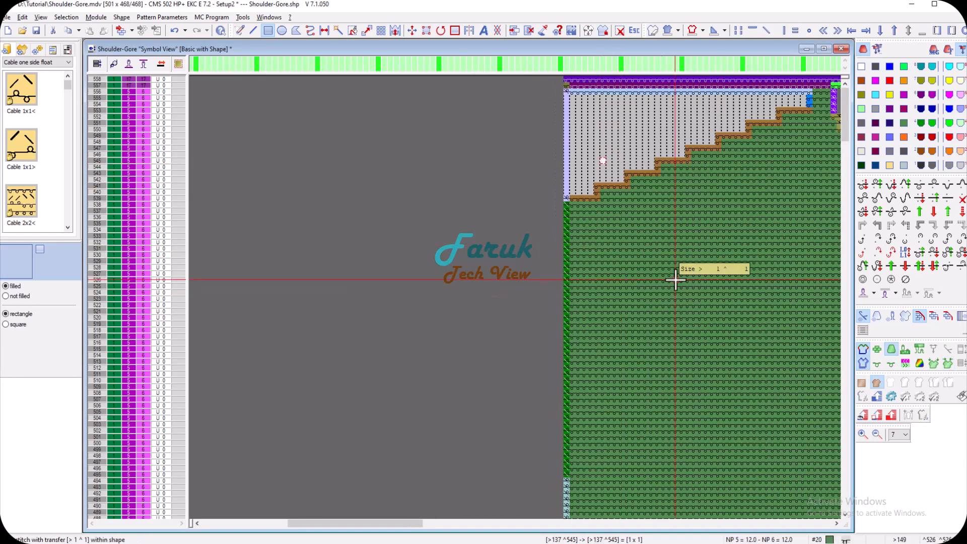
Examine the stepped shoulder gore, the neckline edge and the armhole side of the pattern.
middle_click_drag(676, 279, 485, 317)
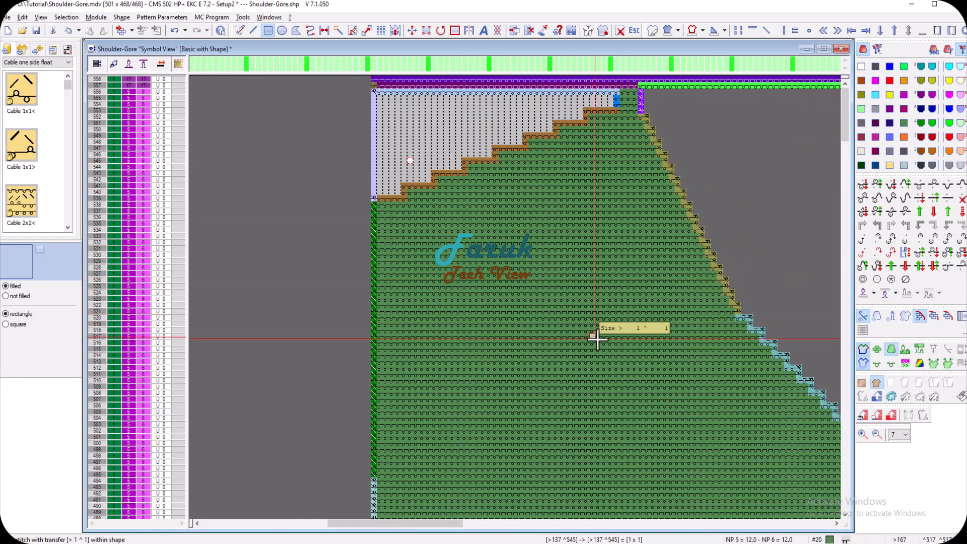
middle_click_drag(779, 346, 563, 374)
middle_click_drag(732, 386, 601, 393)
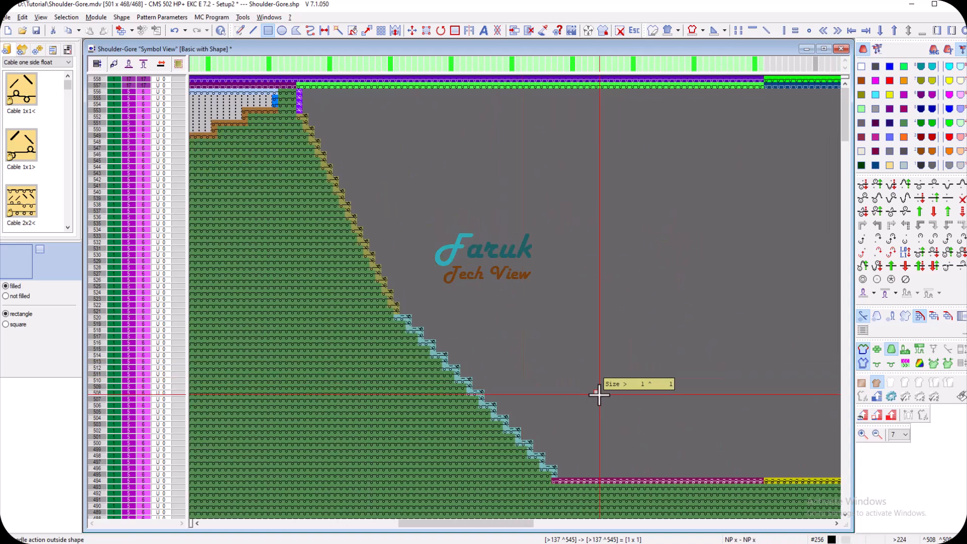
middle_click_drag(695, 416, 557, 415)
middle_click_drag(337, 378, 621, 407)
middle_click_drag(385, 407, 488, 284)
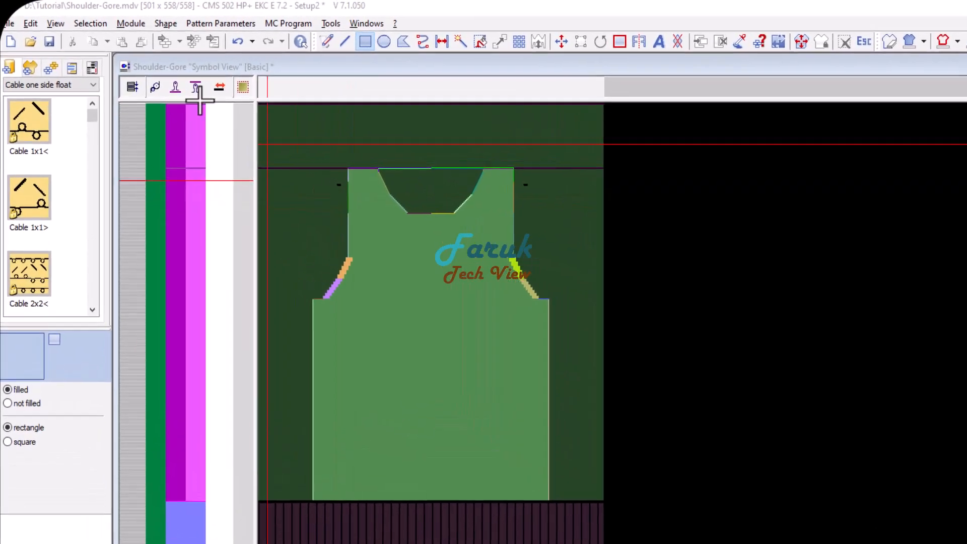
Open Shoulder-Gore.shp for shape editing and review the lines of its basic shape and neck opening elements.
left_click(172, 24)
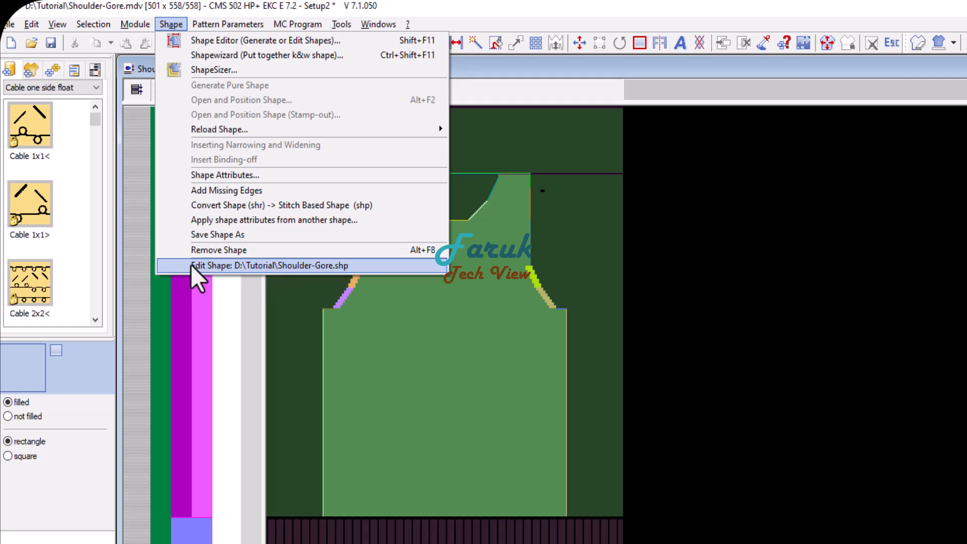
left_click(267, 268)
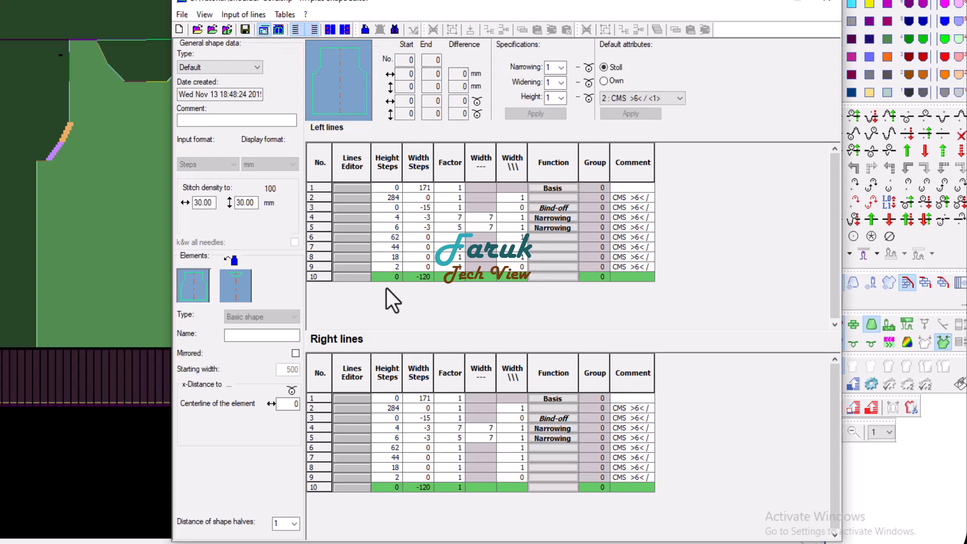
left_click(191, 281)
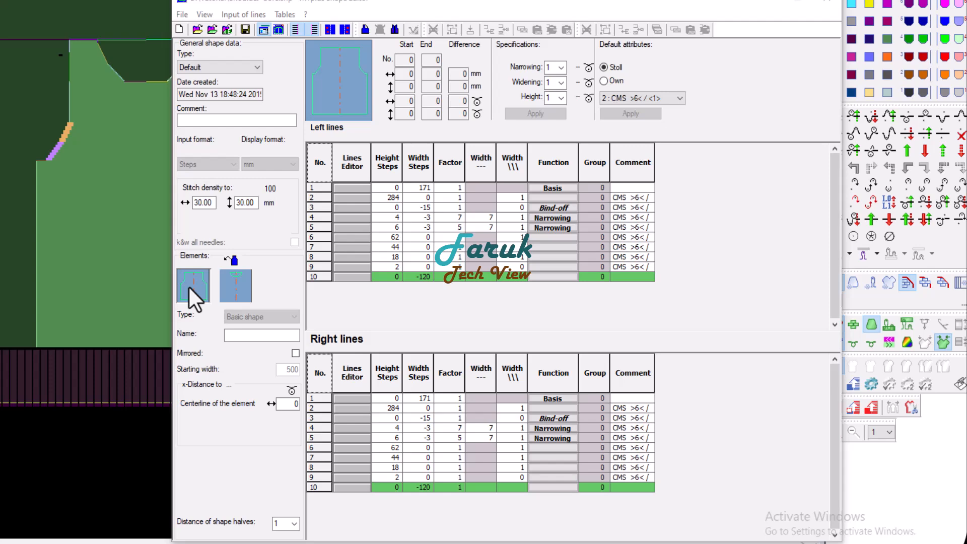
left_click(234, 287)
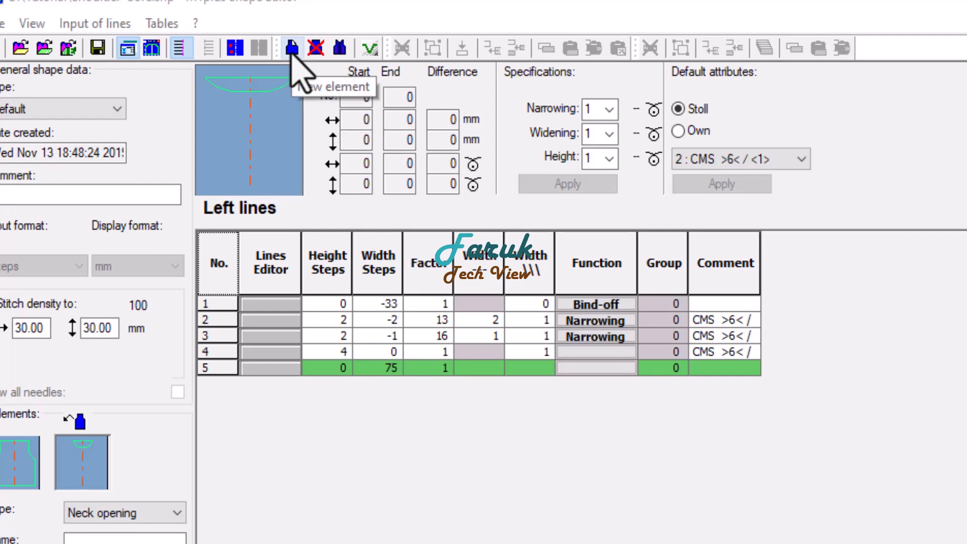
Add a new element of type Gore to the shape and insert three left lines in its table.
left_click(291, 49)
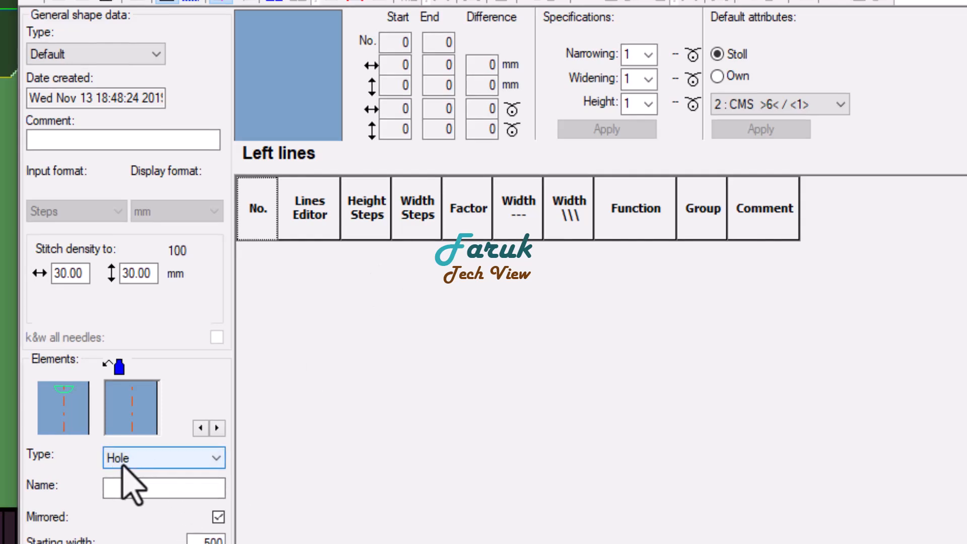
left_click(181, 465)
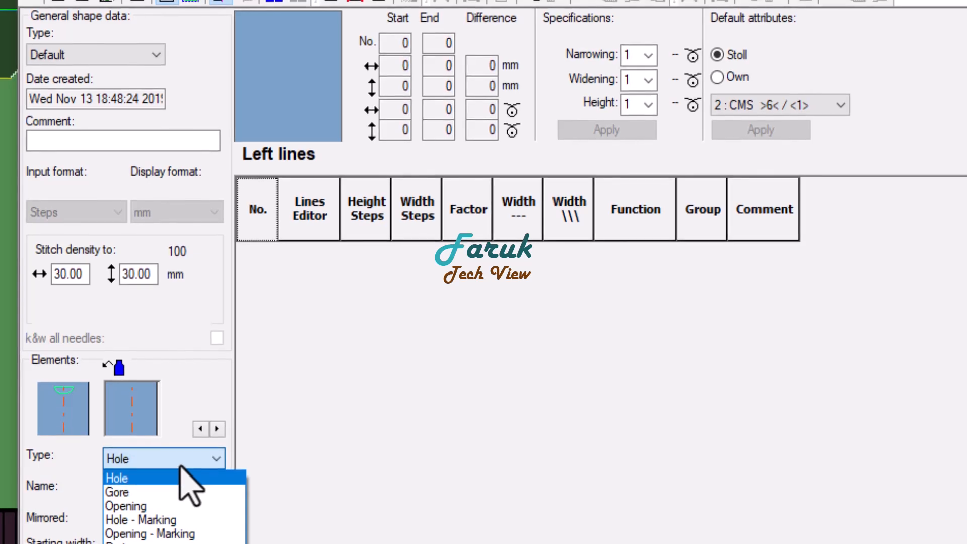
left_click(119, 496)
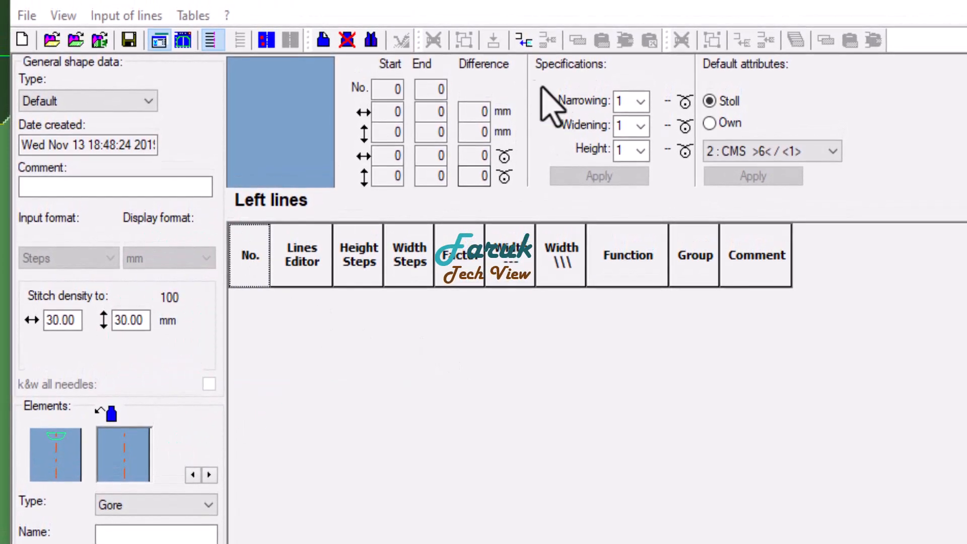
left_click(524, 43)
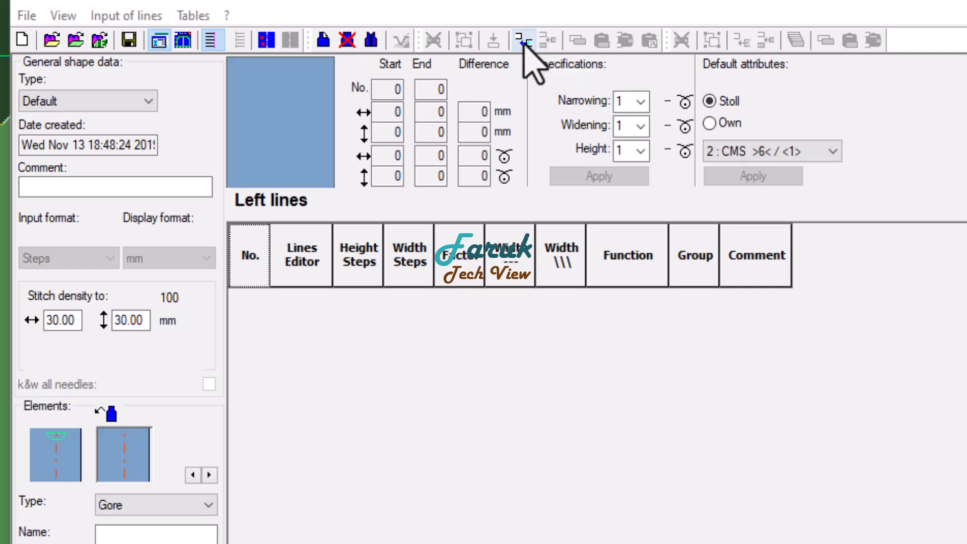
left_click(524, 43)
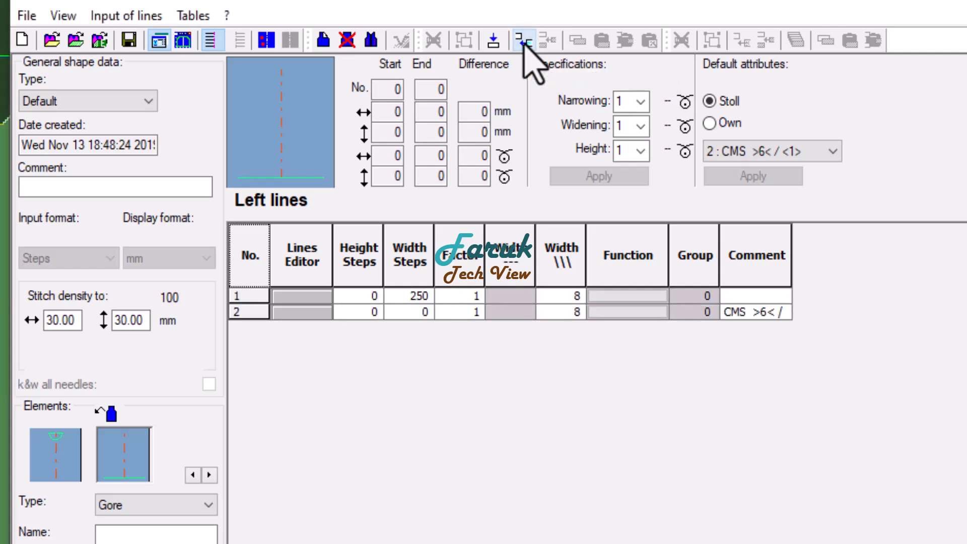
left_click(524, 43)
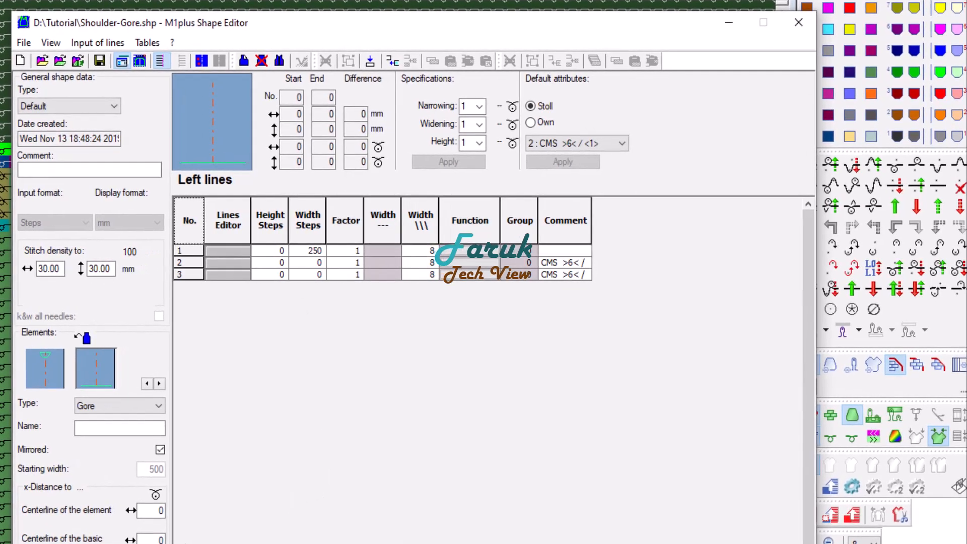
Set the gore's line 1 to height steps 2, width steps -5 and factor 8, and line 2's height steps to 2.
left_click(279, 252)
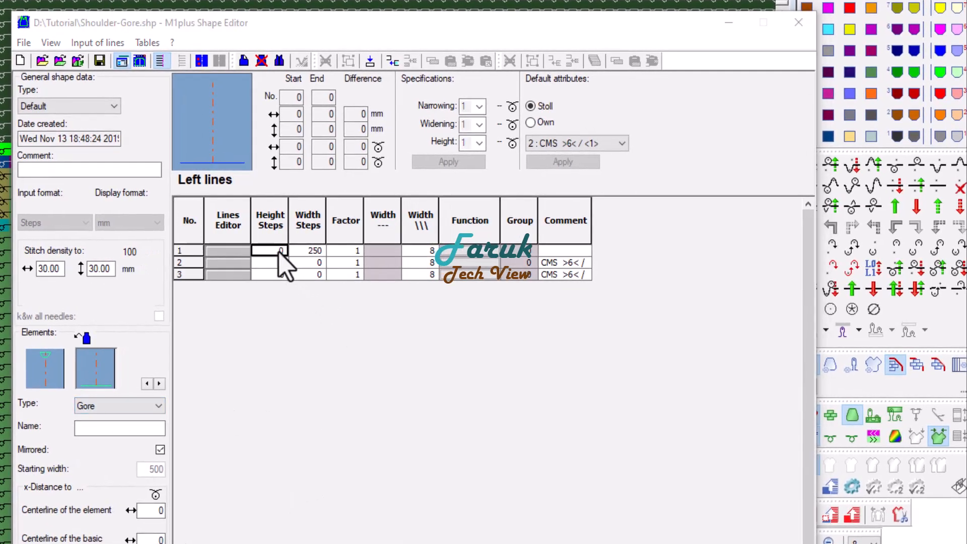
double_click(279, 251)
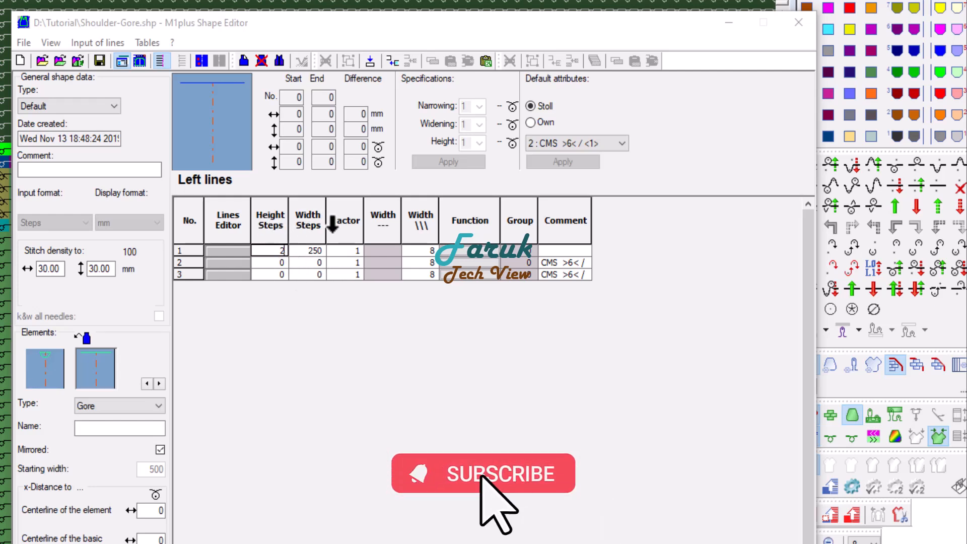
left_click(310, 252)
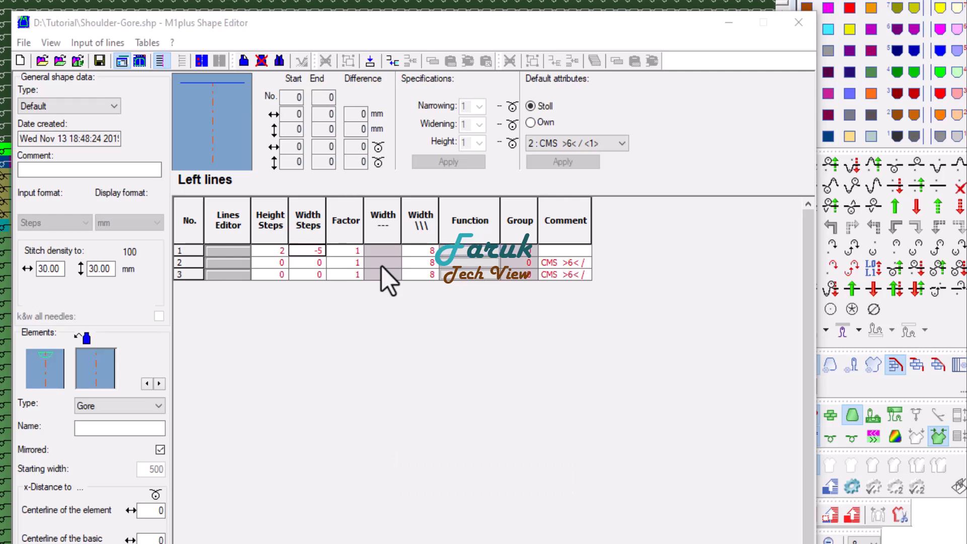
left_click(352, 251)
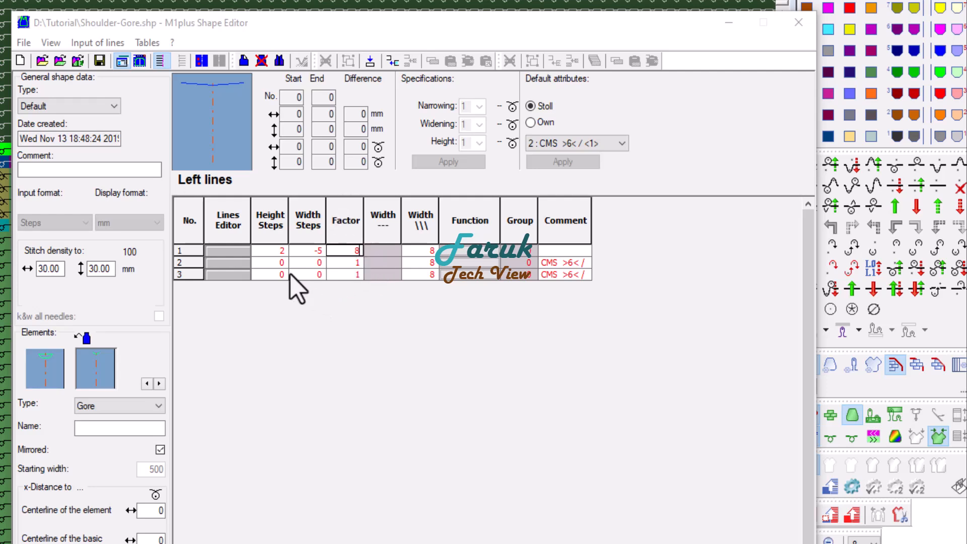
left_click(265, 263)
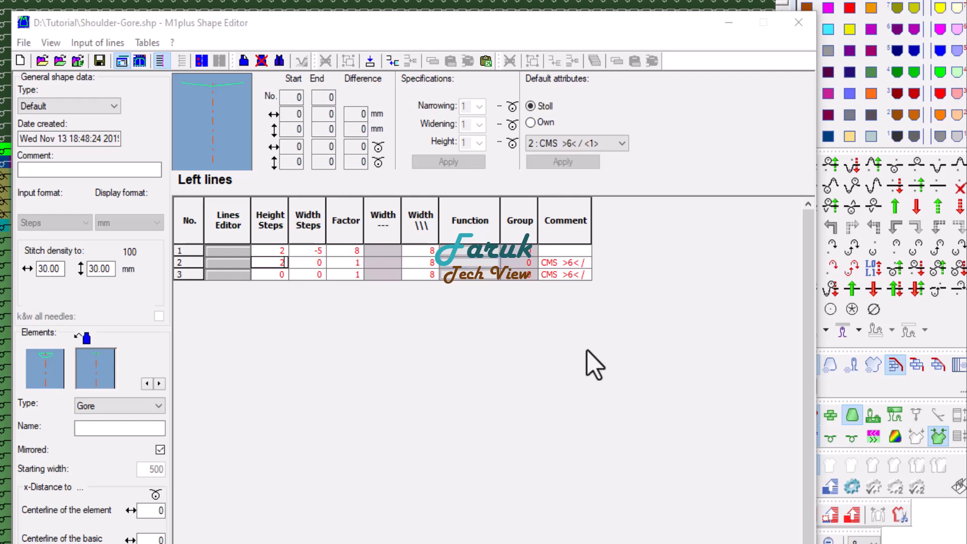
Delete the gore's unused third line and add a closing line in its place.
left_click(185, 274)
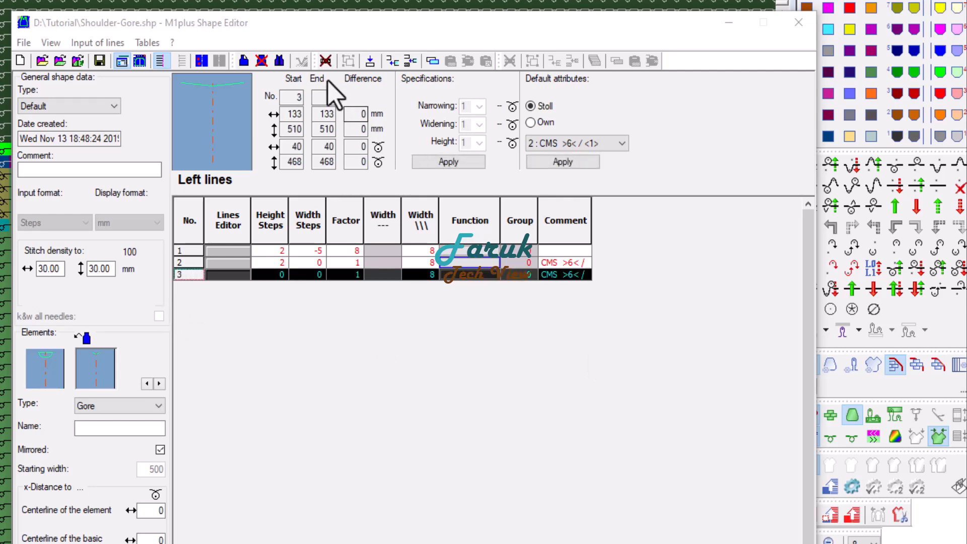
left_click(326, 61)
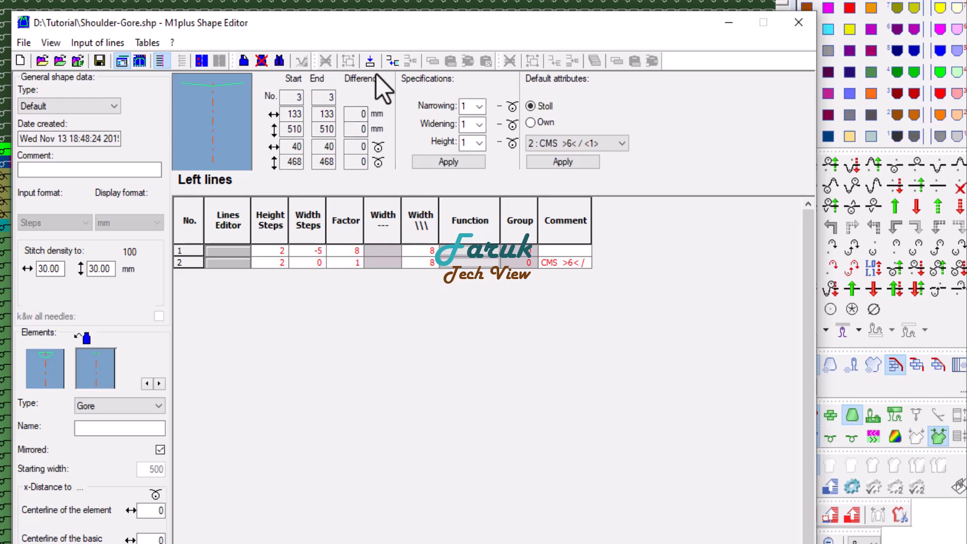
left_click(370, 61)
Set the Width \\\ value to 0 for lines 1 and 2 of the gore.
left_click(430, 252)
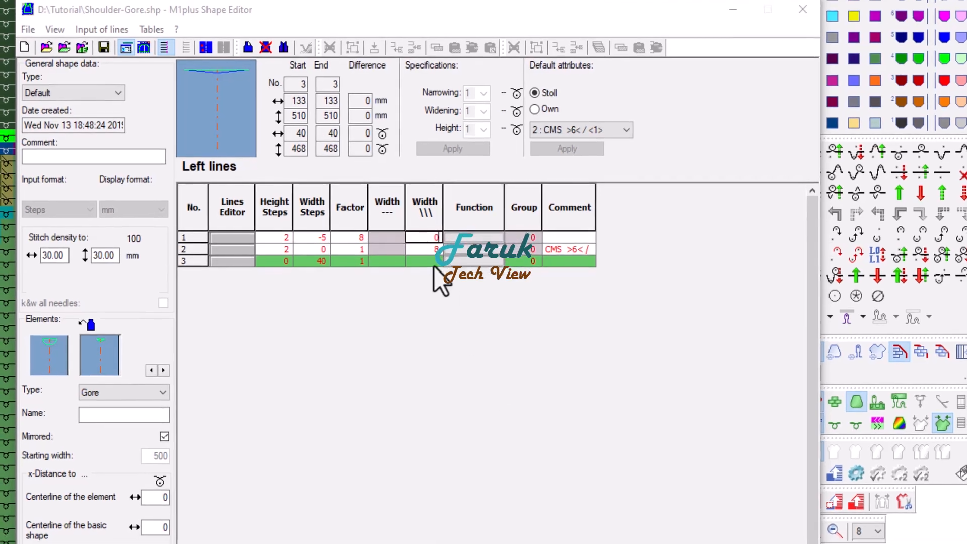
key("Down")
type("0")
key("Tab")
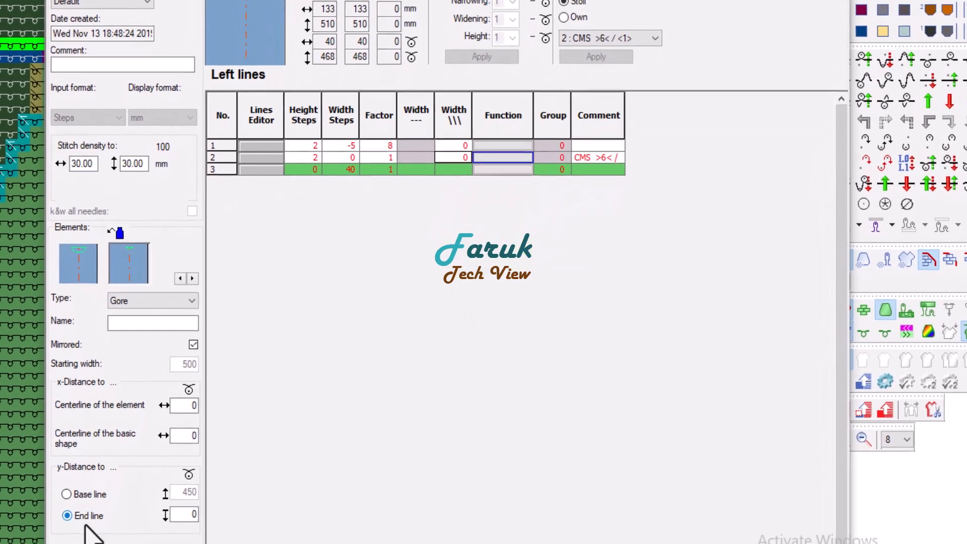
Set the gore element's y-distance to the end line to 3.
double_click(194, 516)
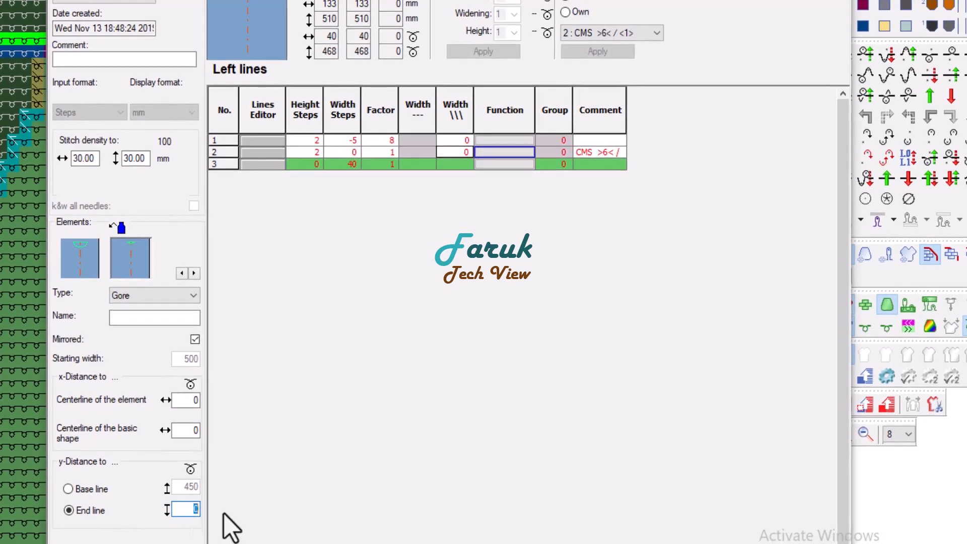
type("3")
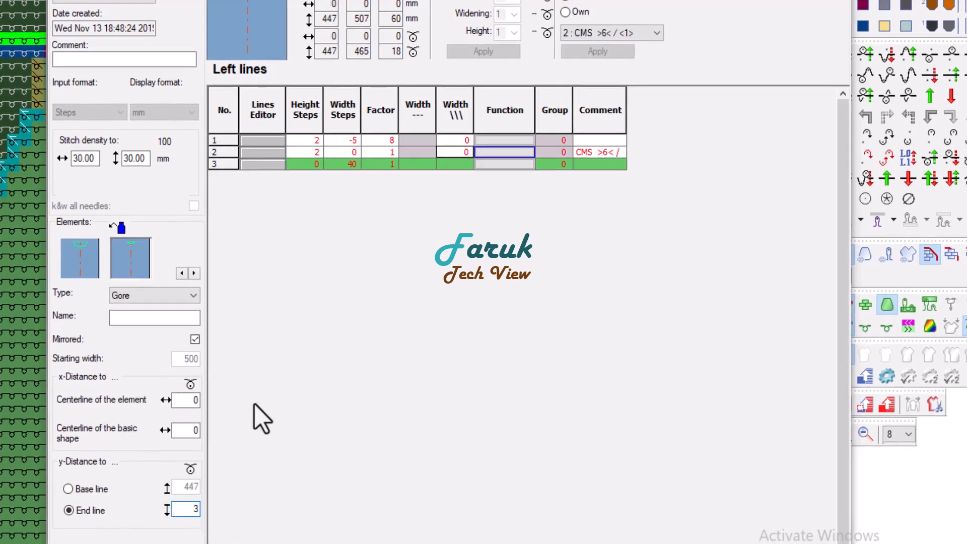
left_click(229, 123)
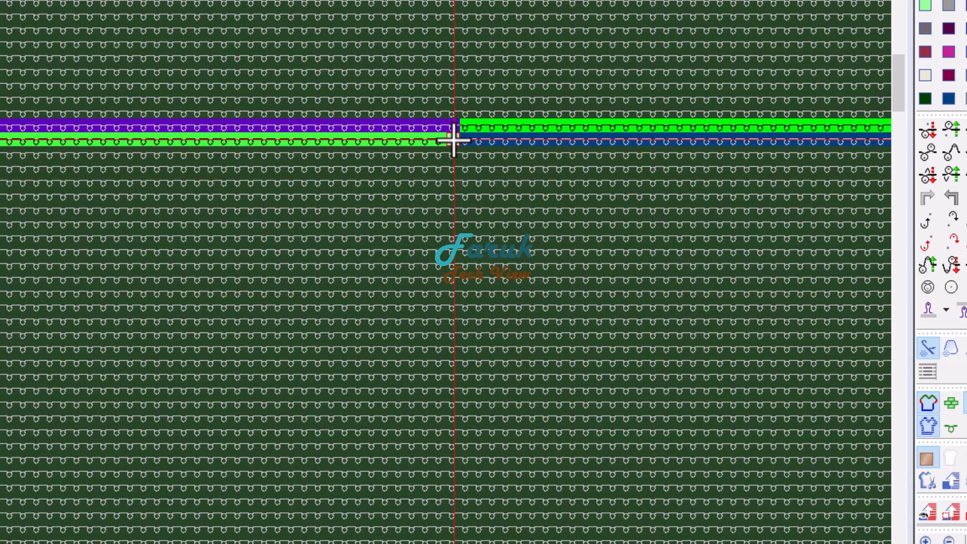
In the symbol view, measure the stitch width from the neckline's centre to the outer shoulder edge.
left_click_drag(453, 139, 129, 144)
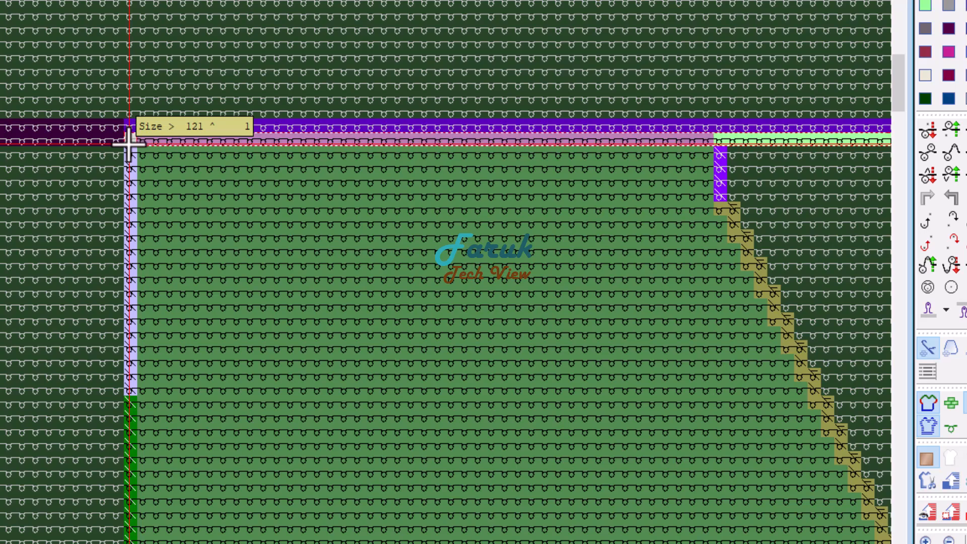
middle_click_drag(786, 263, 9, 222)
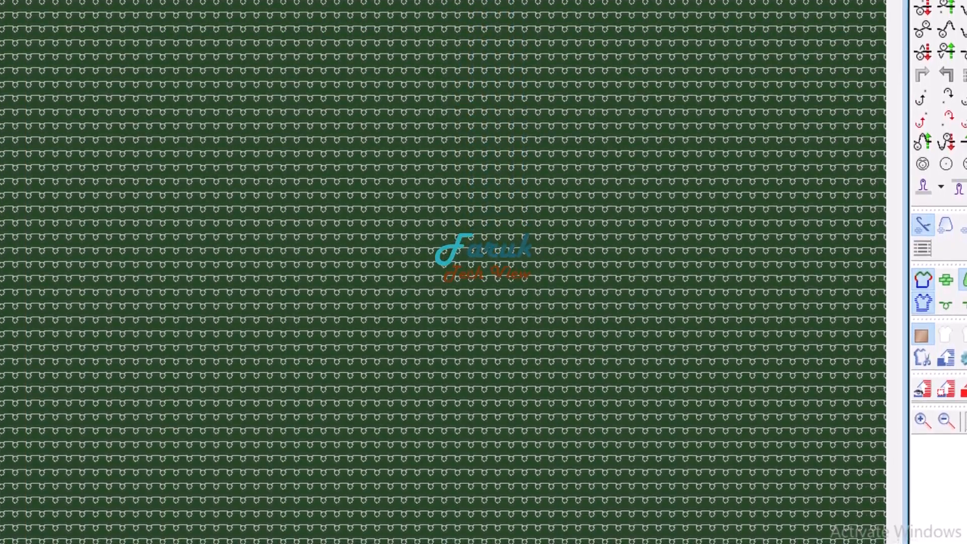
Switch back to the Shape Editor, reselect the gore element and set its centerline x-distance to 120.
mouse_move(30, 543)
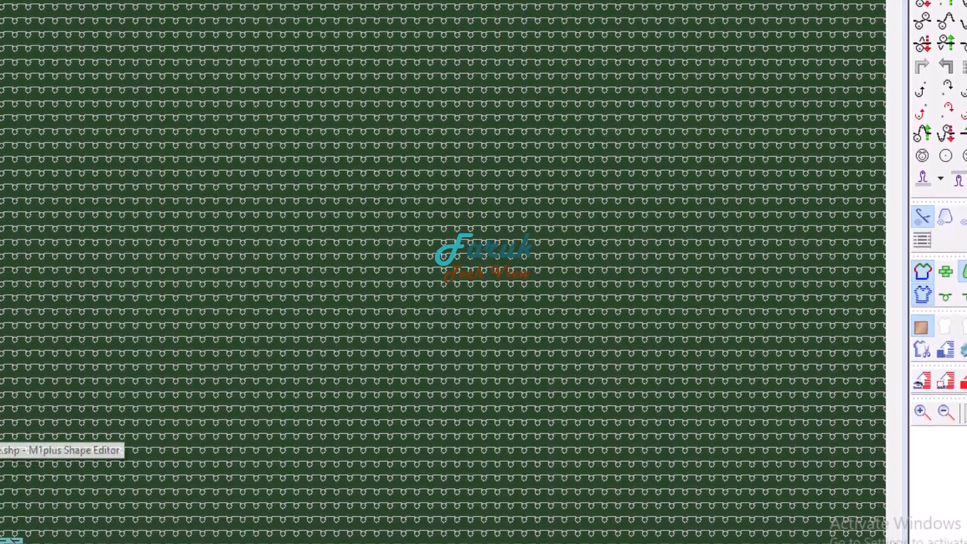
left_click(31, 526)
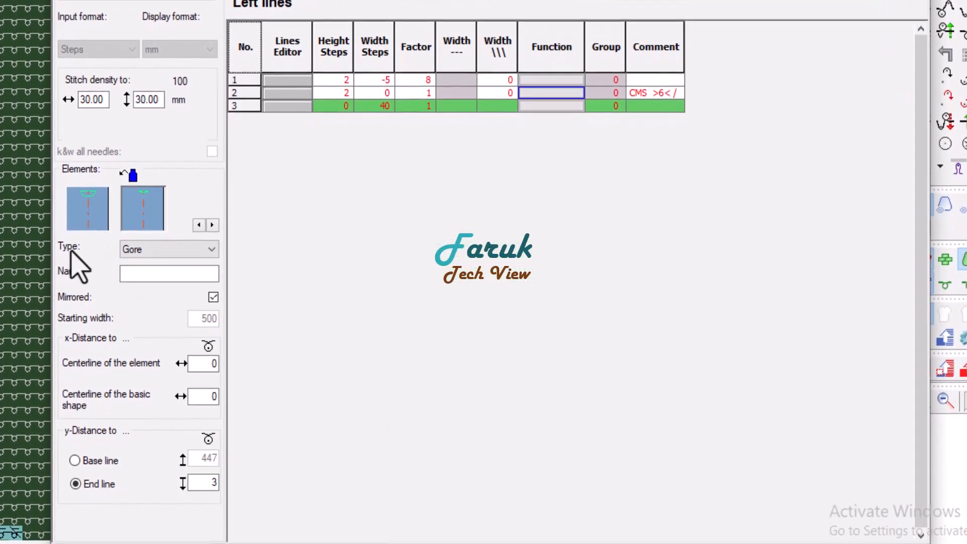
left_click(80, 203)
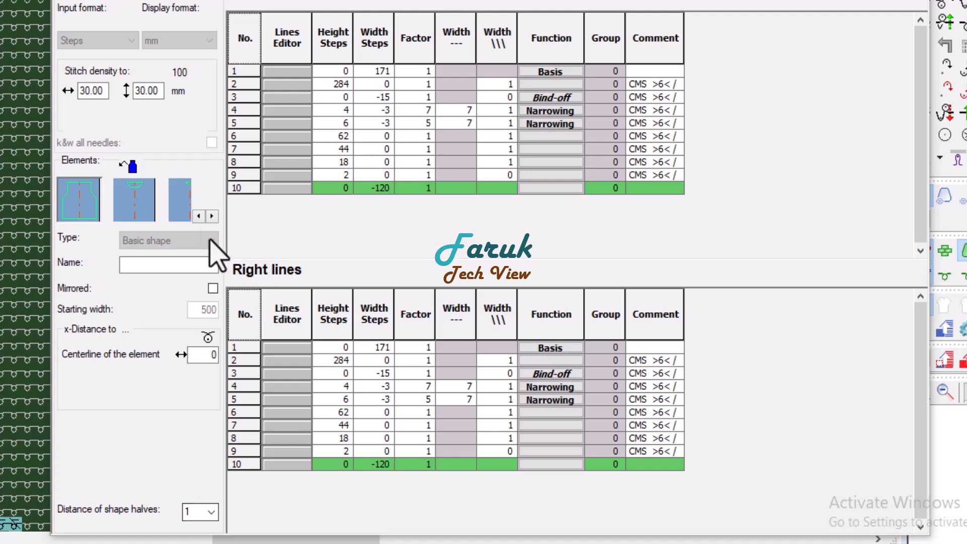
left_click(181, 199)
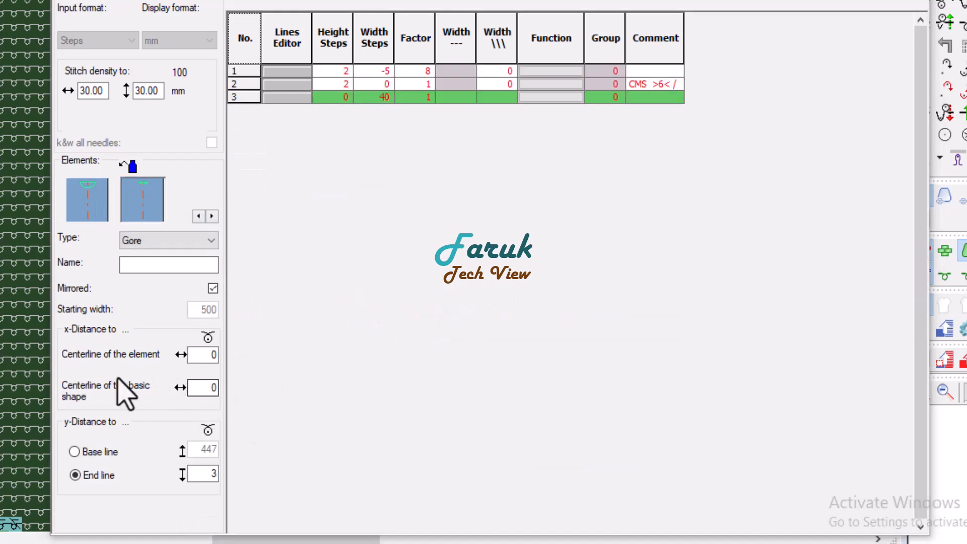
left_click(201, 359)
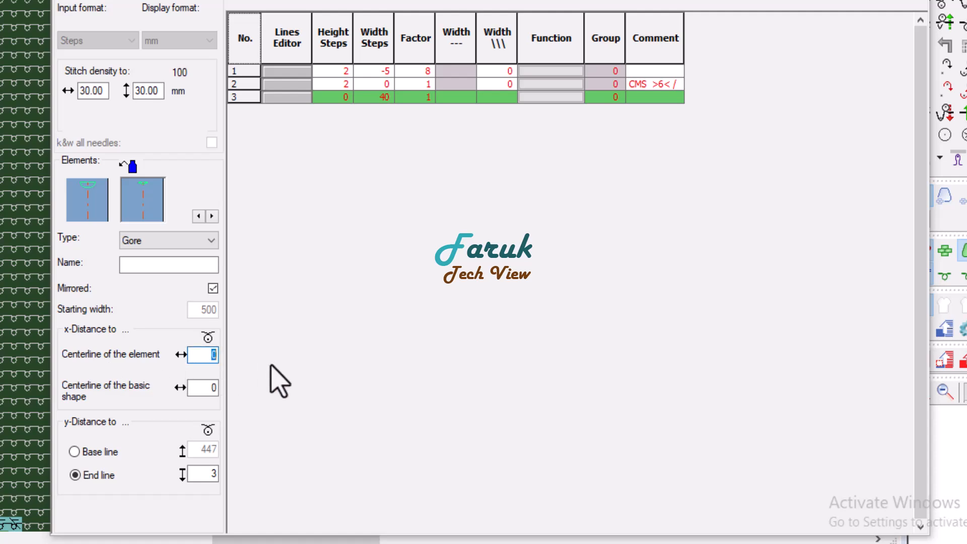
type("120")
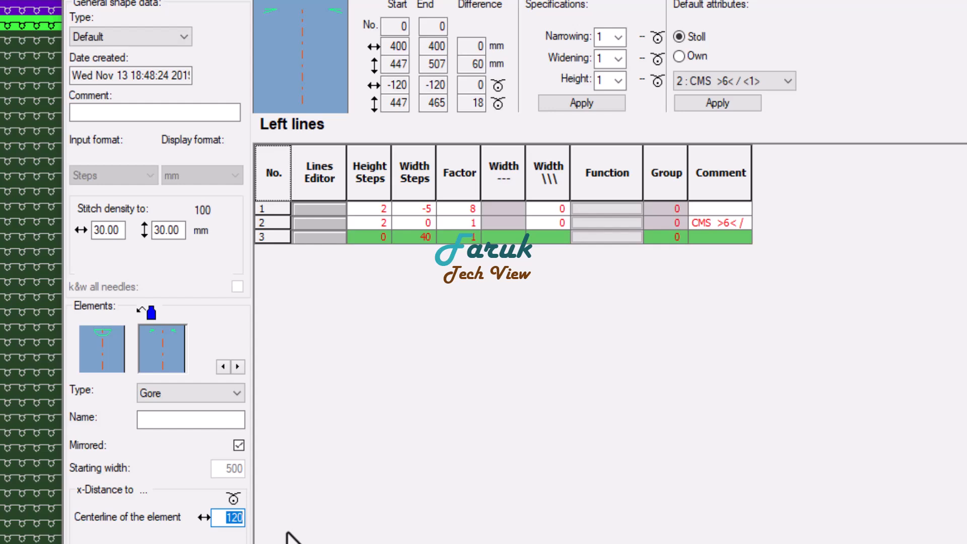
key("BackSpace")
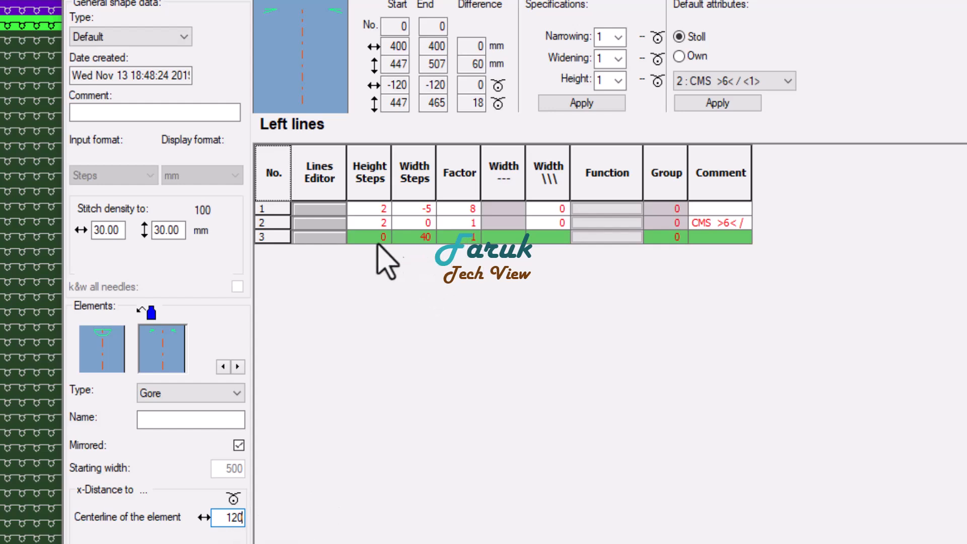
left_click(281, 184)
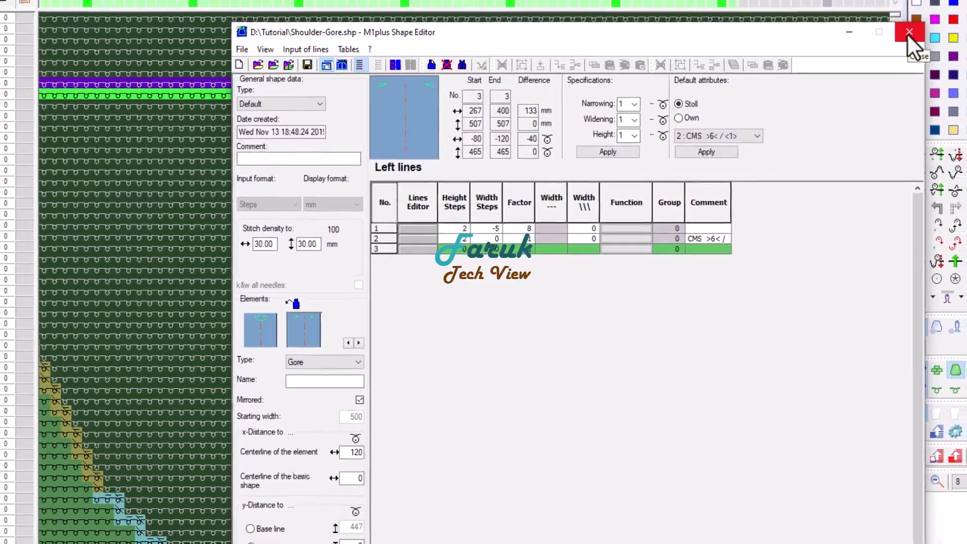
Close the Shape Editor and reload the shape into the pattern using the local modules.
left_click(910, 31)
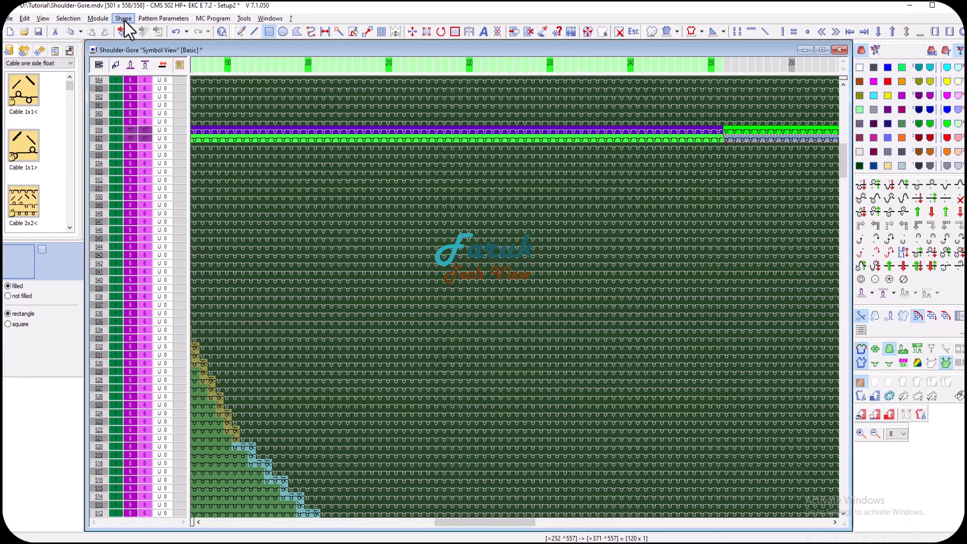
left_click(125, 21)
mouse_move(144, 95)
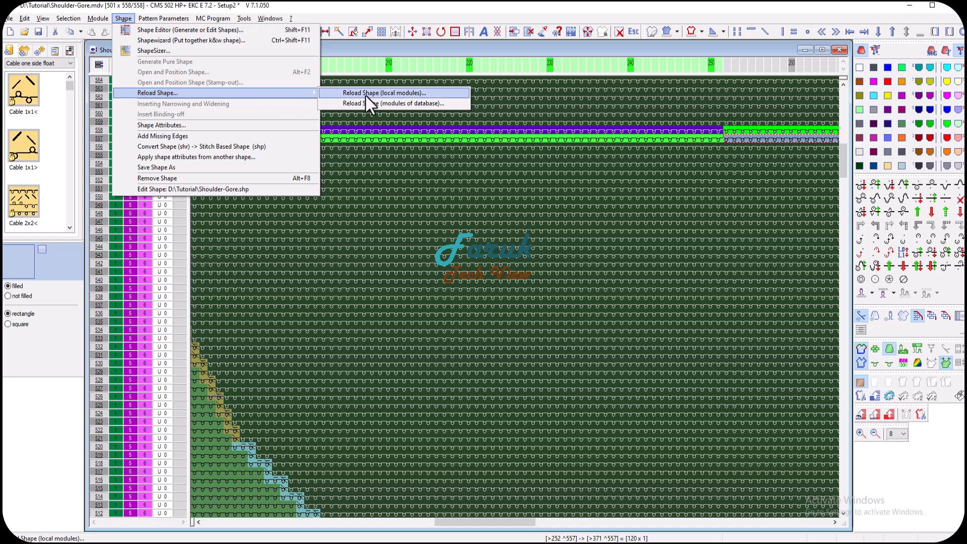
left_click(403, 93)
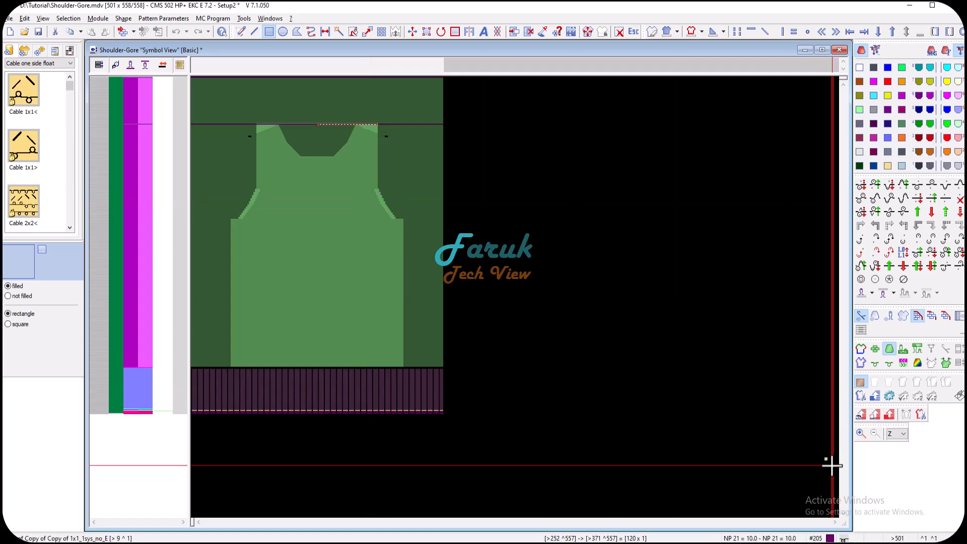
Display the shape's coloured edge lines around the gore on the right shoulder of the pattern.
left_click(861, 434)
left_click(861, 434)
left_click(861, 434)
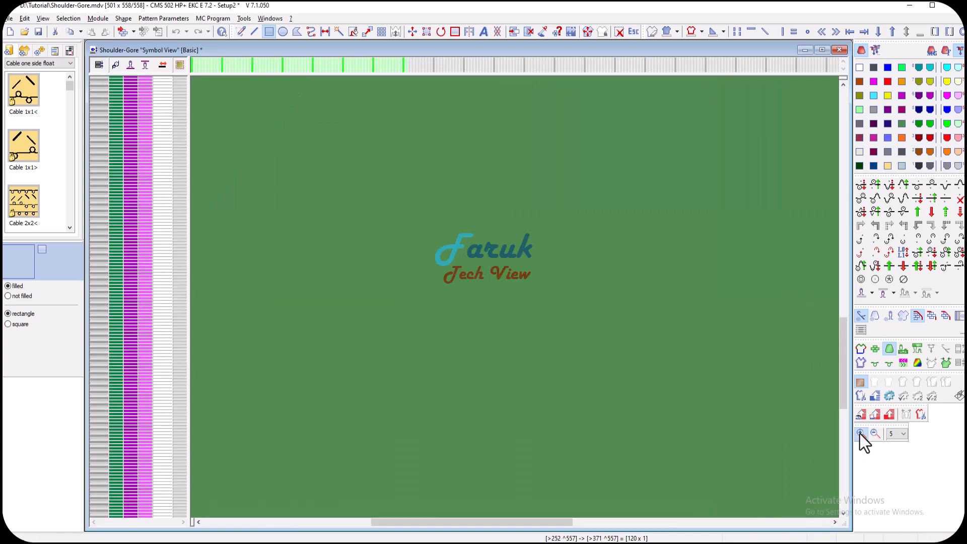
left_click_drag(847, 385, 839, 183)
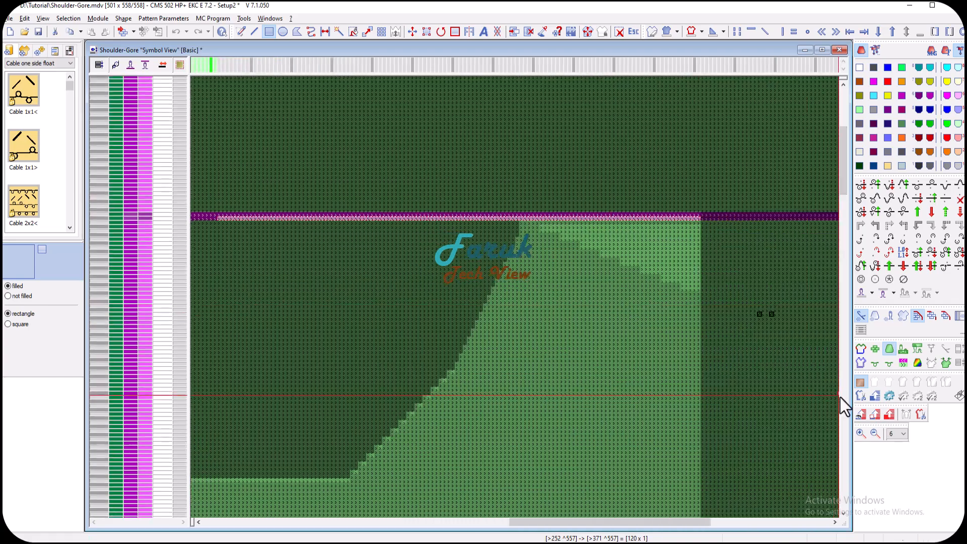
left_click(861, 435)
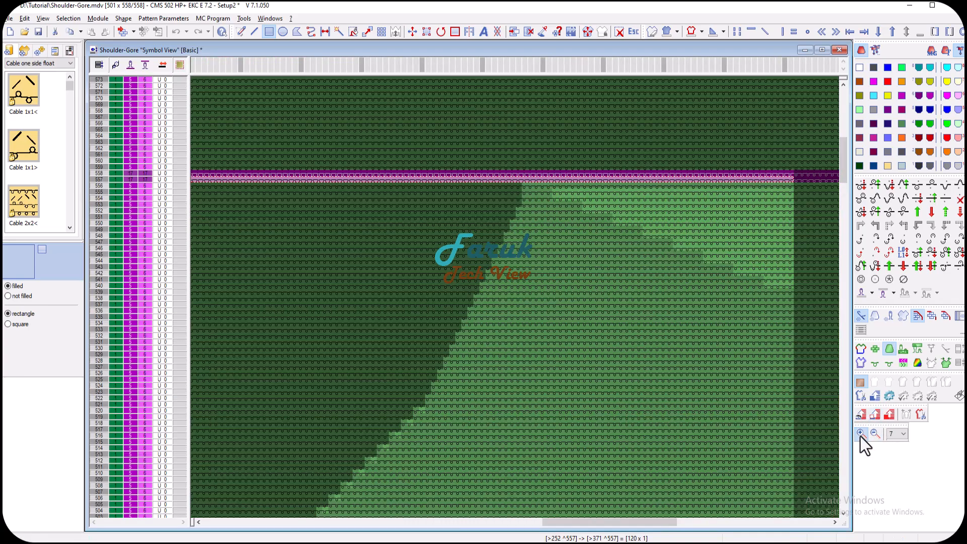
left_click(861, 435)
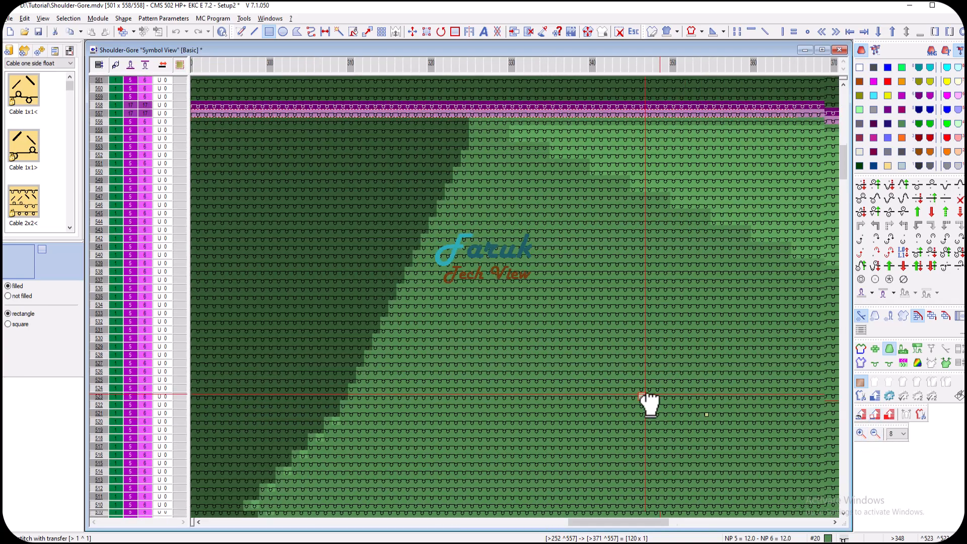
scroll(554, 335, "up", 2)
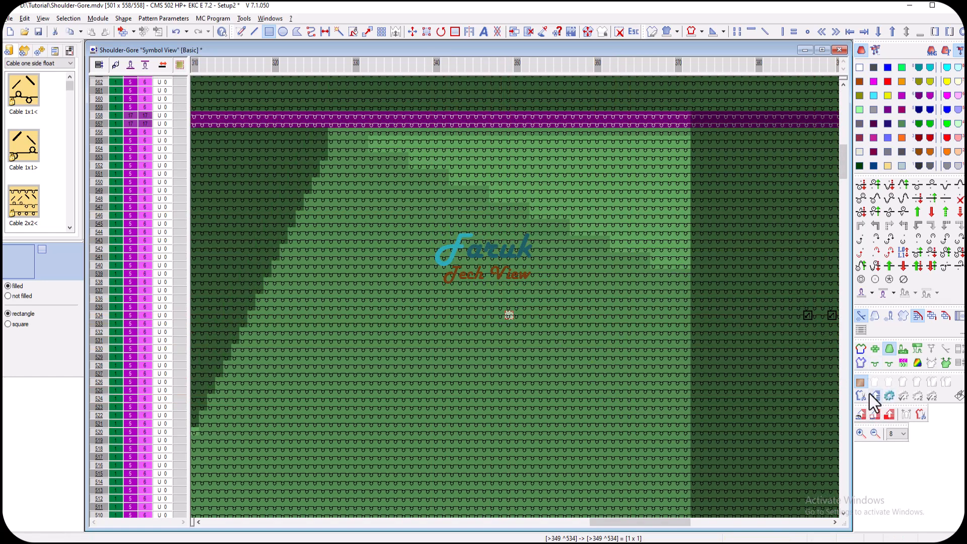
left_click(861, 349)
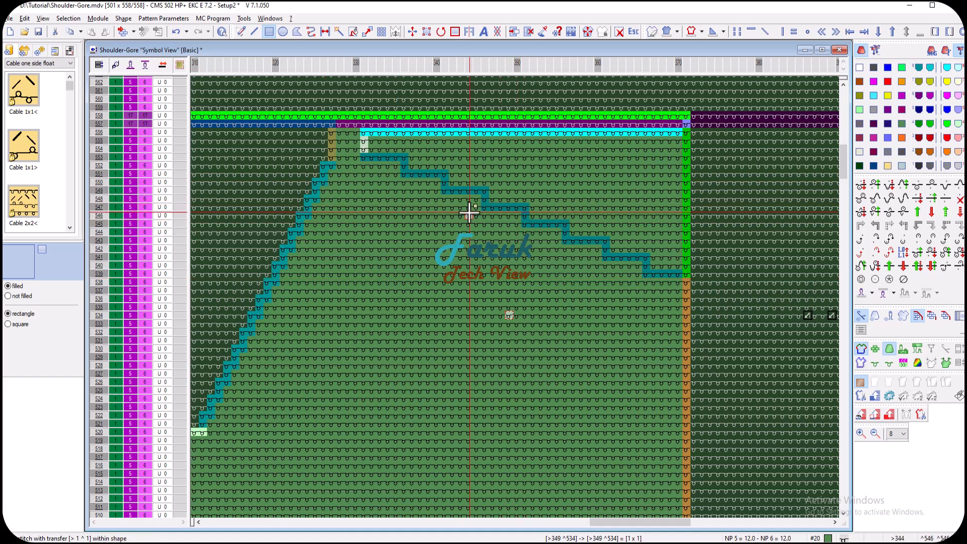
Check the gore on both shoulders and generate the Basic with Shape version of the pattern.
left_click(573, 214)
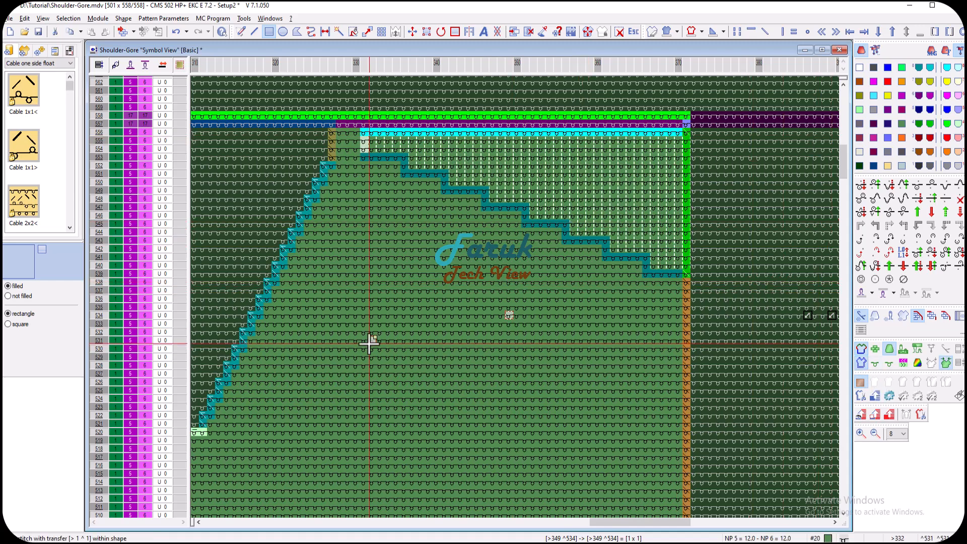
scroll(369, 344, "down", 1, "ctrl")
scroll(369, 344, "down", 2, "ctrl")
middle_click_drag(201, 451, 591, 381)
middle_click_drag(569, 444, 735, 399)
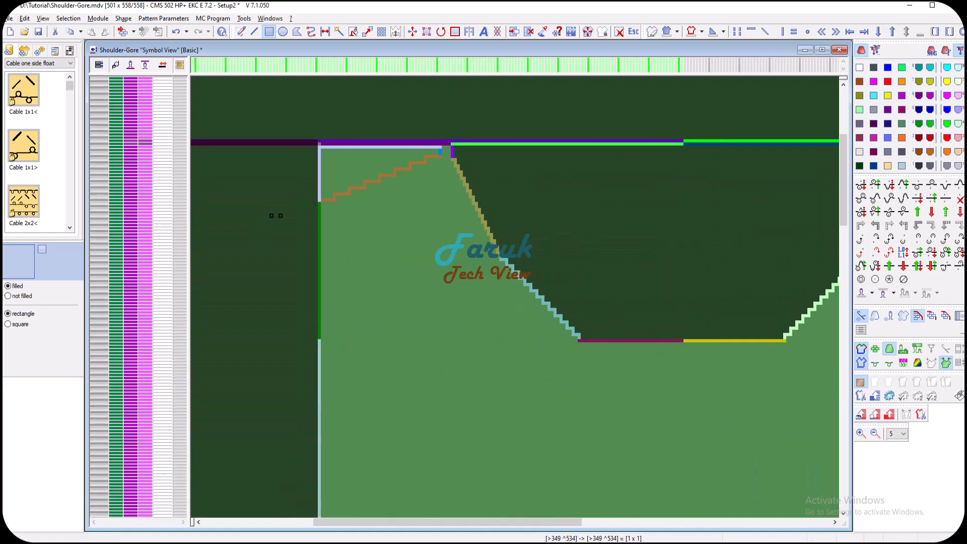
left_click(861, 397)
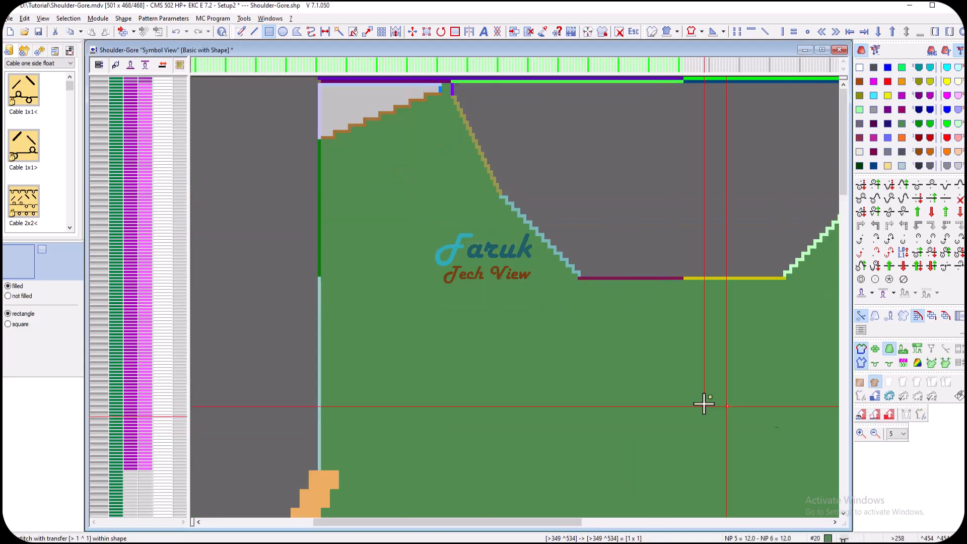
Examine the stepped gore lines on the left and right shoulders in the Basic with Shape pattern.
left_click(861, 433)
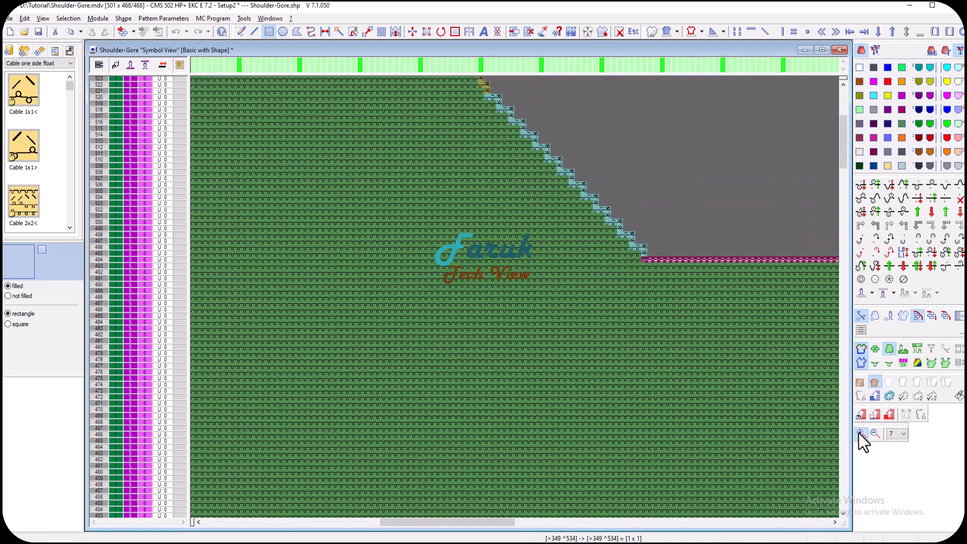
left_click(860, 434)
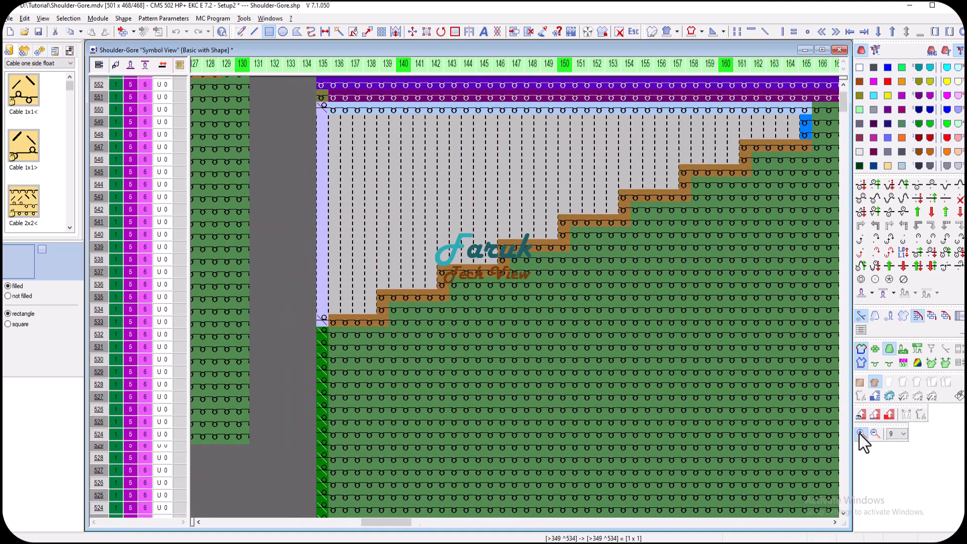
left_click(861, 435)
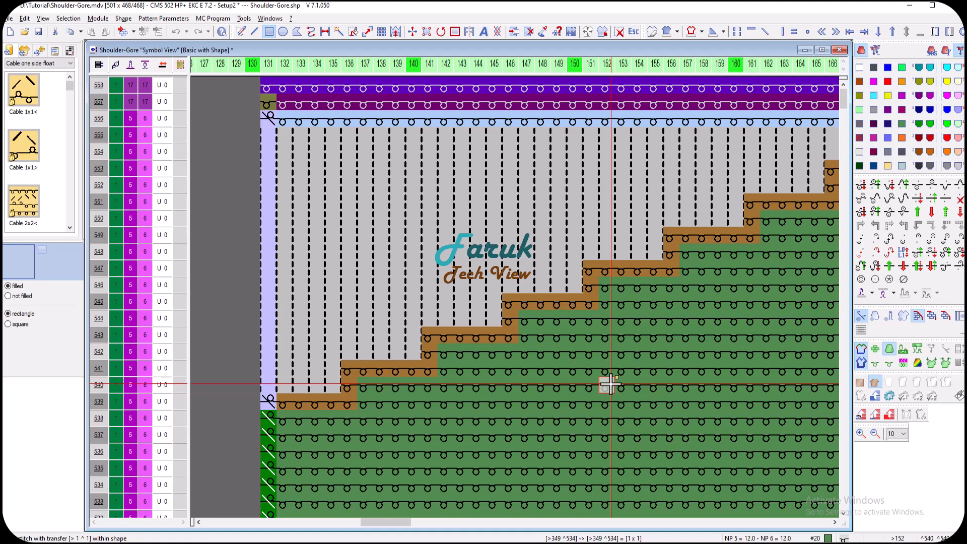
middle_click_drag(669, 335, 561, 345)
middle_click_drag(483, 218, 207, 287)
middle_click_drag(751, 267, 568, 266)
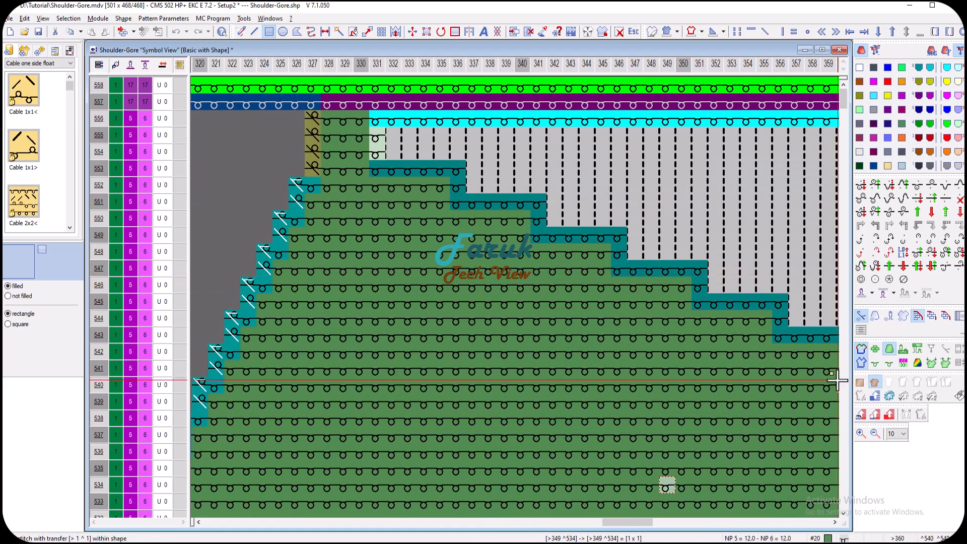
Measure the stitch width of row 556 across the right shoulder and the left shoulder.
left_click_drag(378, 119, 378, 119)
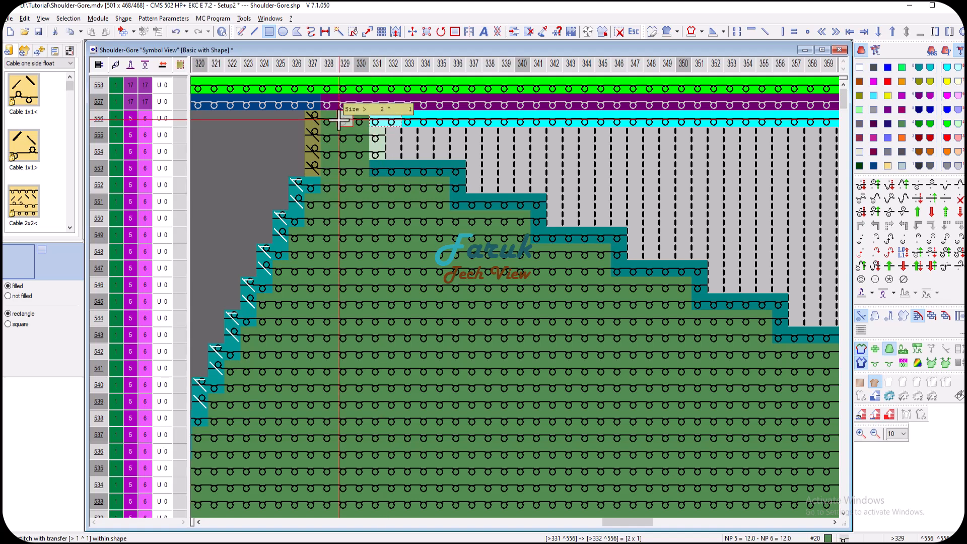
left_click_drag(462, 121, 687, 121)
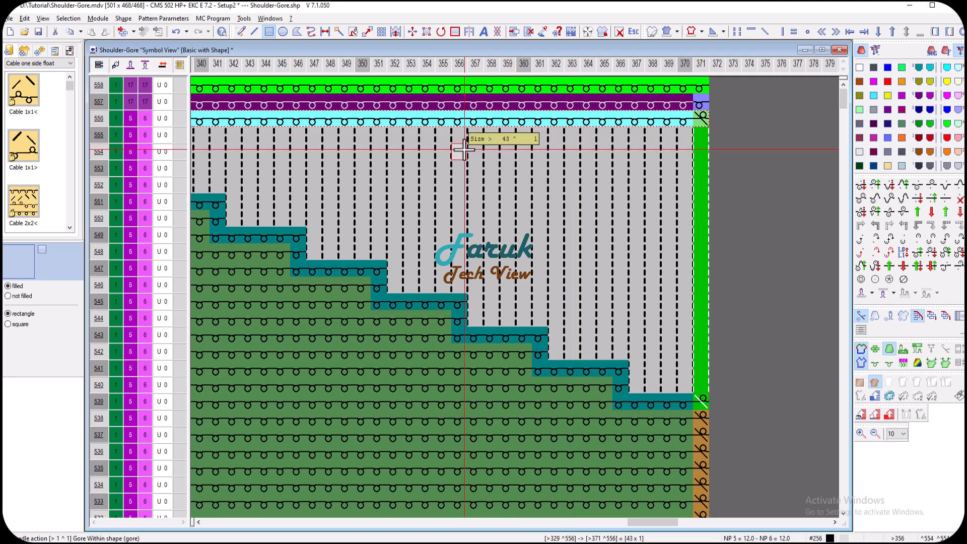
scroll(539, 201, "left", 4)
middle_click_drag(539, 203, 585, 194)
middle_click_drag(726, 176, 439, 189)
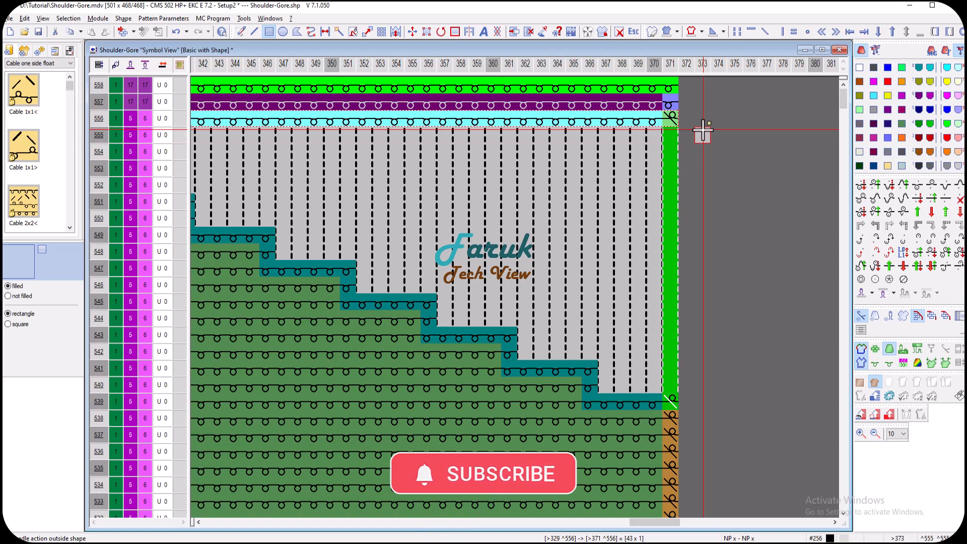
middle_click_drag(494, 302, 806, 313)
middle_click_drag(607, 305, 622, 309)
middle_click_drag(497, 316, 719, 299)
left_click_drag(641, 116, 336, 116)
scroll(604, 295, "down", 3, "ctrl")
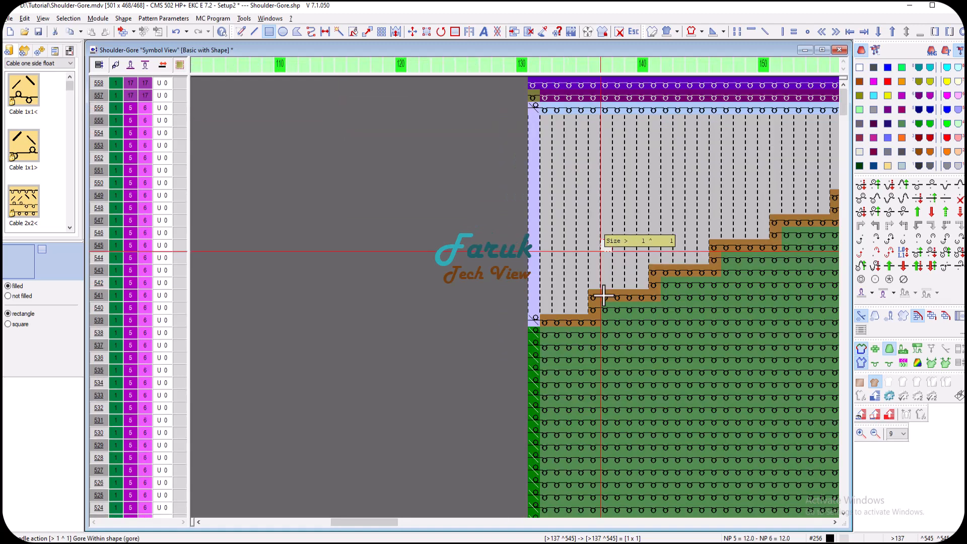
Hide the shape edge lines and fill an 87 by 62 stitch rectangle over the left shoulder, rows 495 to 556, with red yarn.
scroll(636, 306, "right", 3)
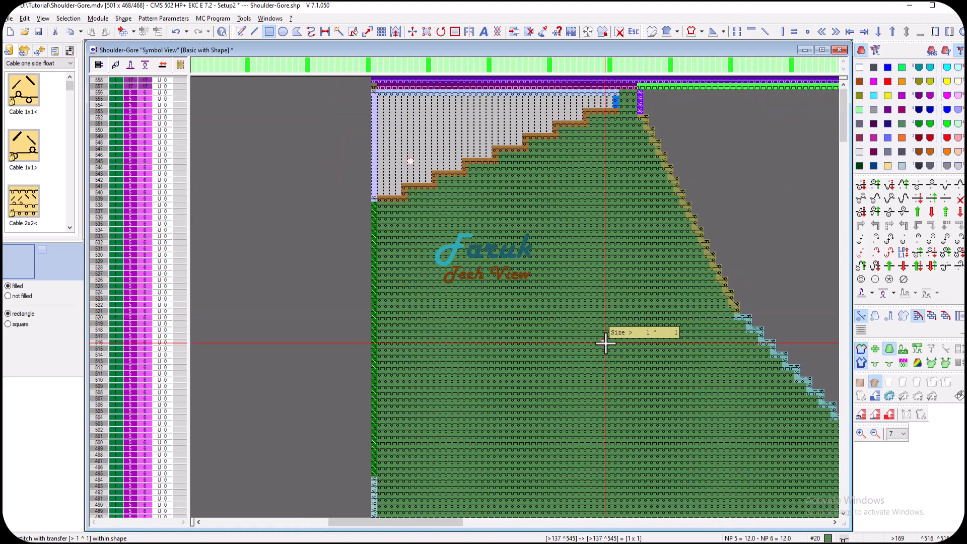
scroll(723, 356, "right", 5)
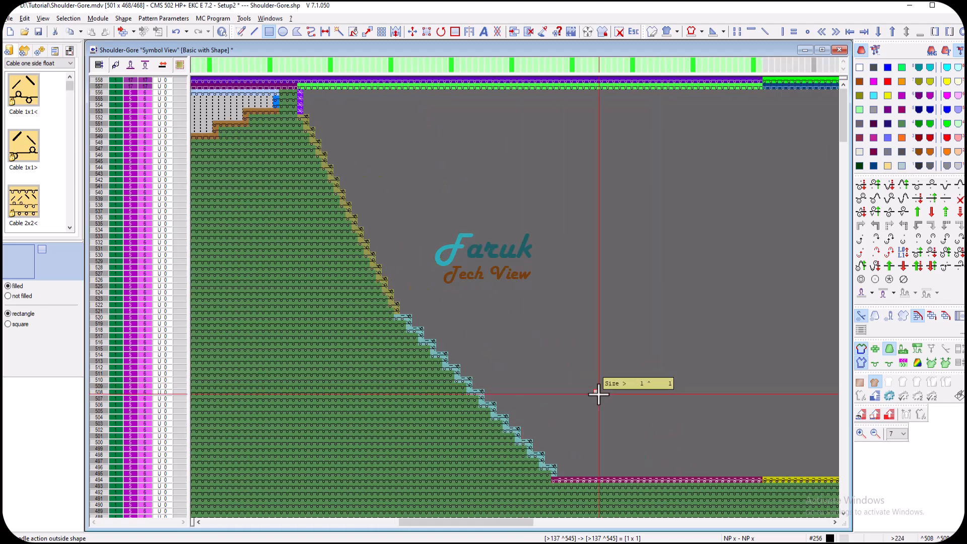
scroll(625, 413, "right", 2)
scroll(540, 411, "left", 6)
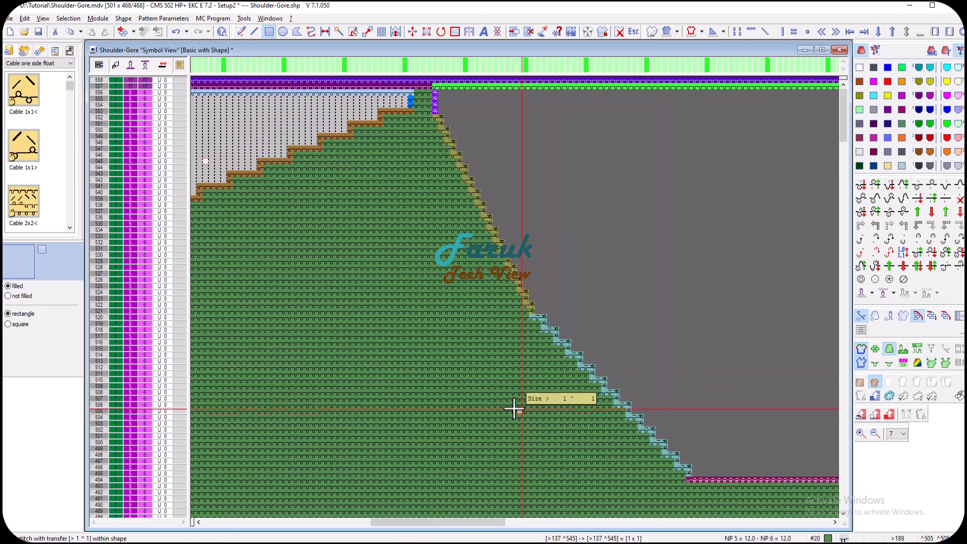
scroll(494, 418, "down", 5)
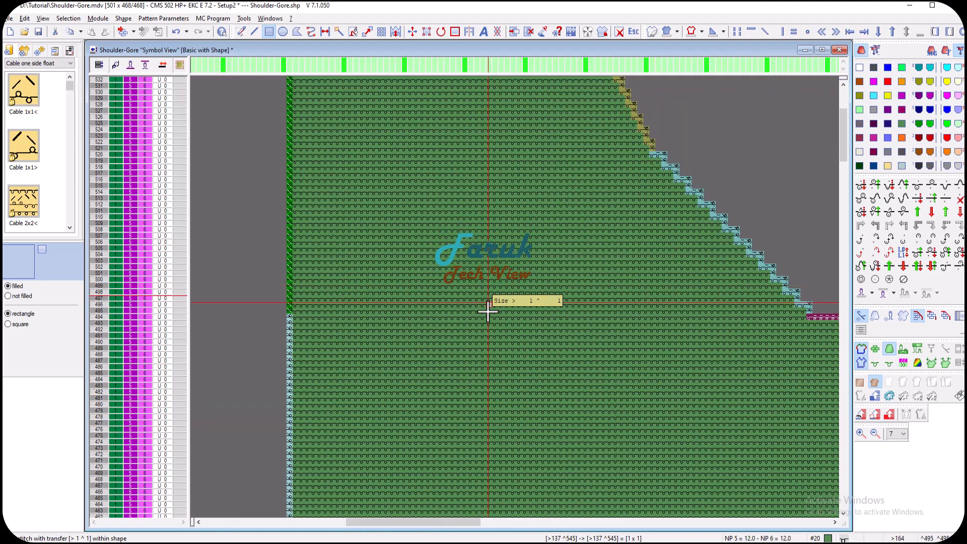
scroll(536, 476, "right", 1)
scroll(536, 459, "up", 5)
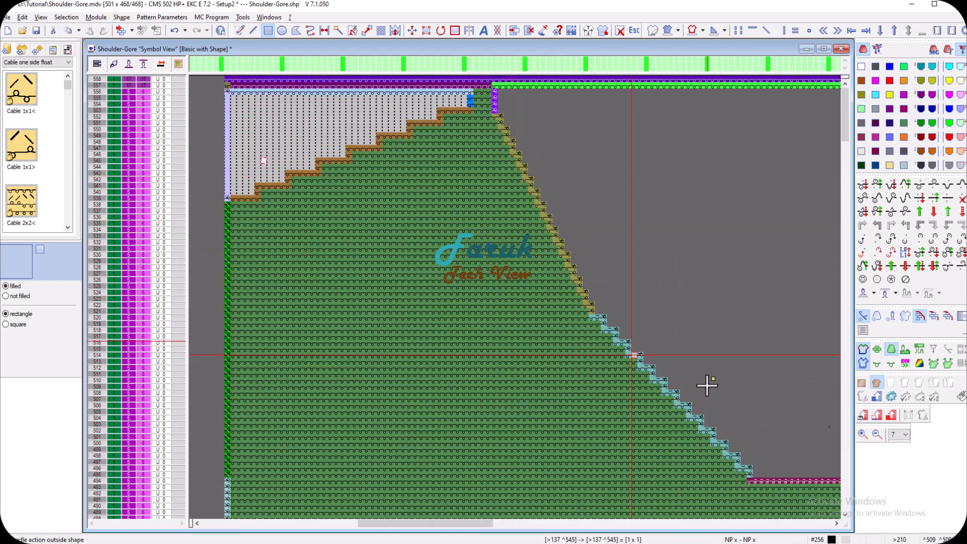
left_click(864, 350)
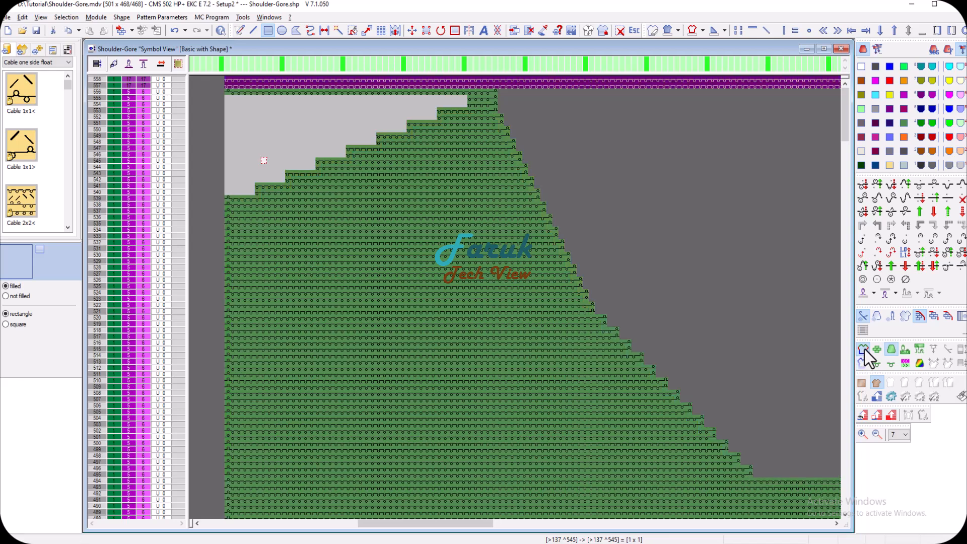
left_click(891, 80)
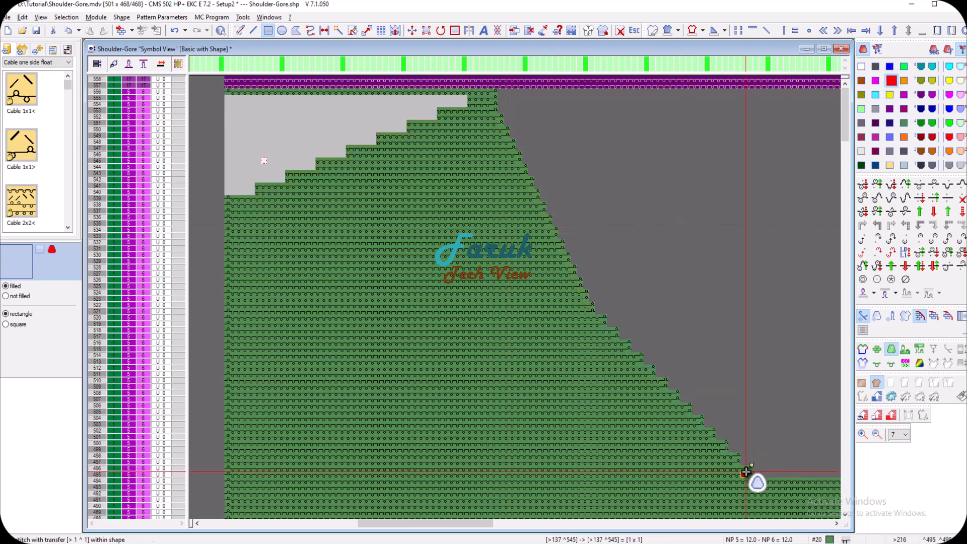
left_click_drag(748, 473, 240, 101)
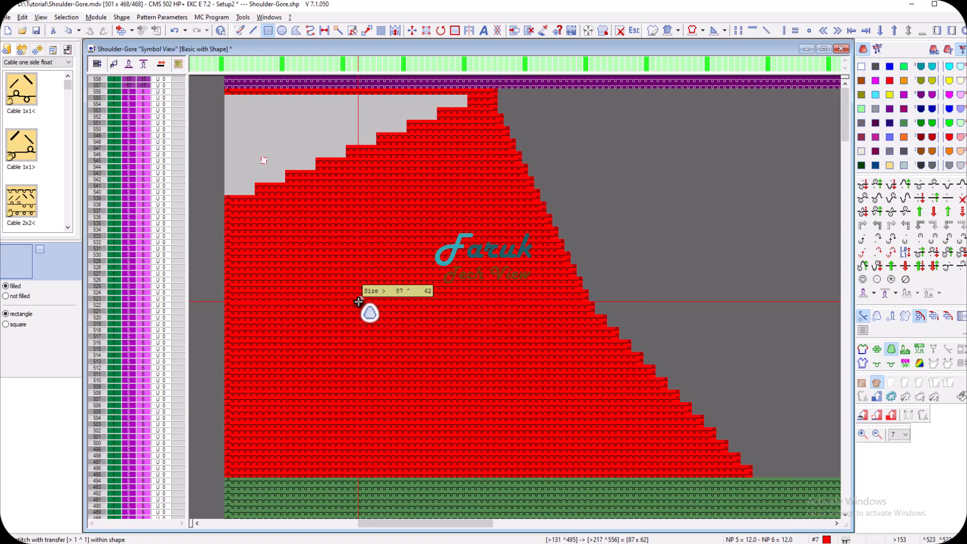
In the yarn field allocation, check the red yarn's field and carrier settings on rail 5 and accept the allocation.
left_click(920, 364)
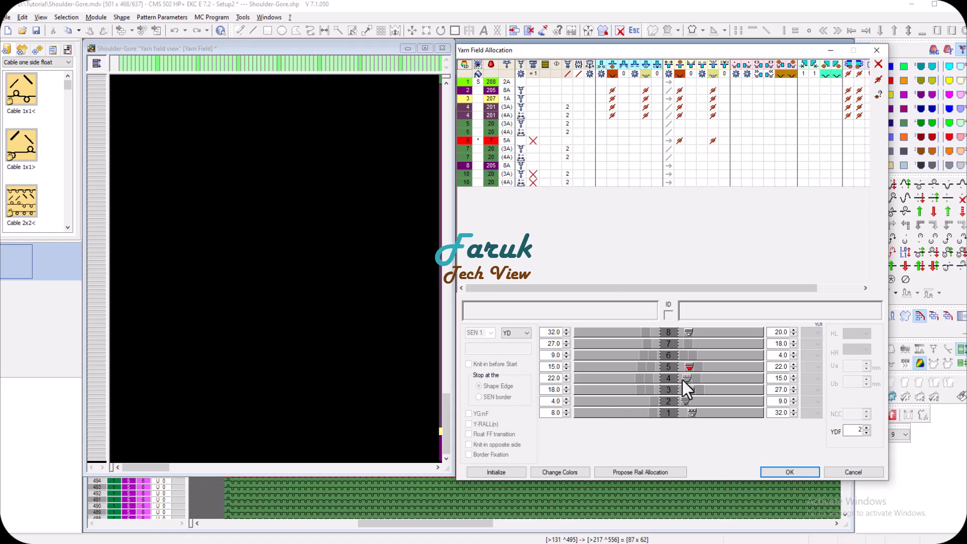
left_click(688, 367)
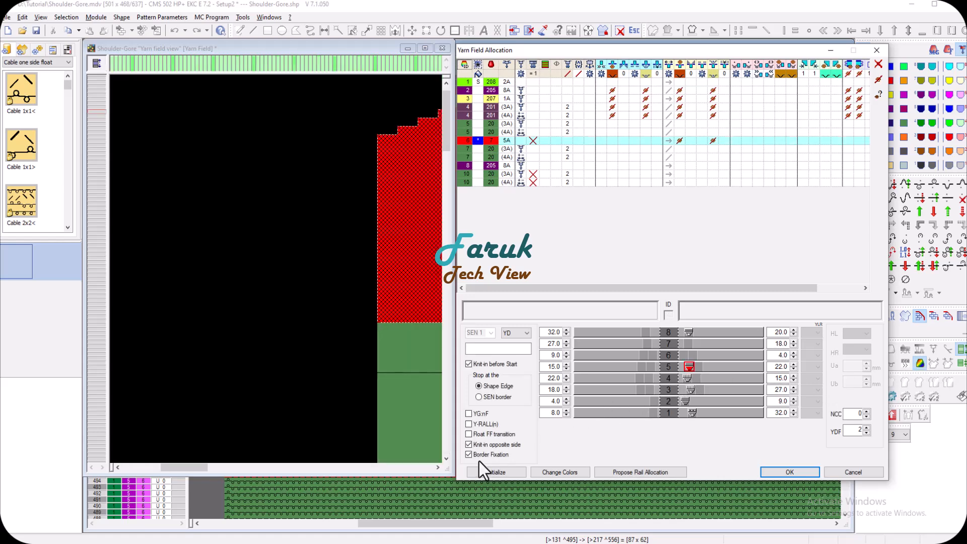
scroll(417, 271, "up", 3)
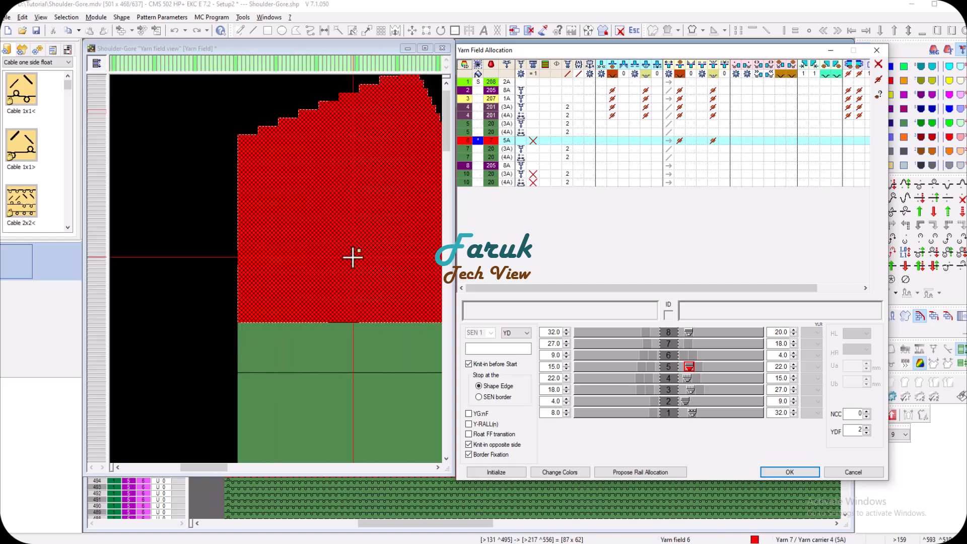
scroll(268, 275, "down", 1)
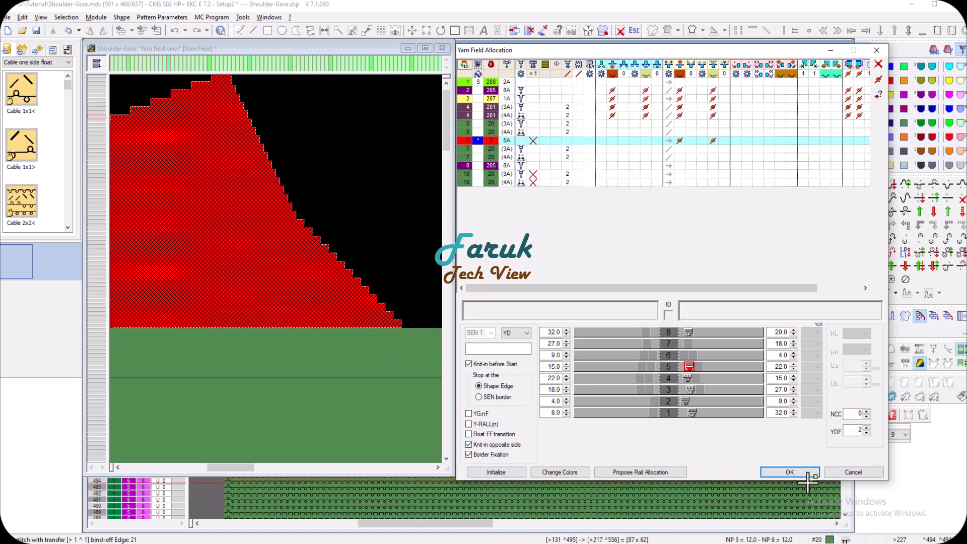
left_click(789, 471)
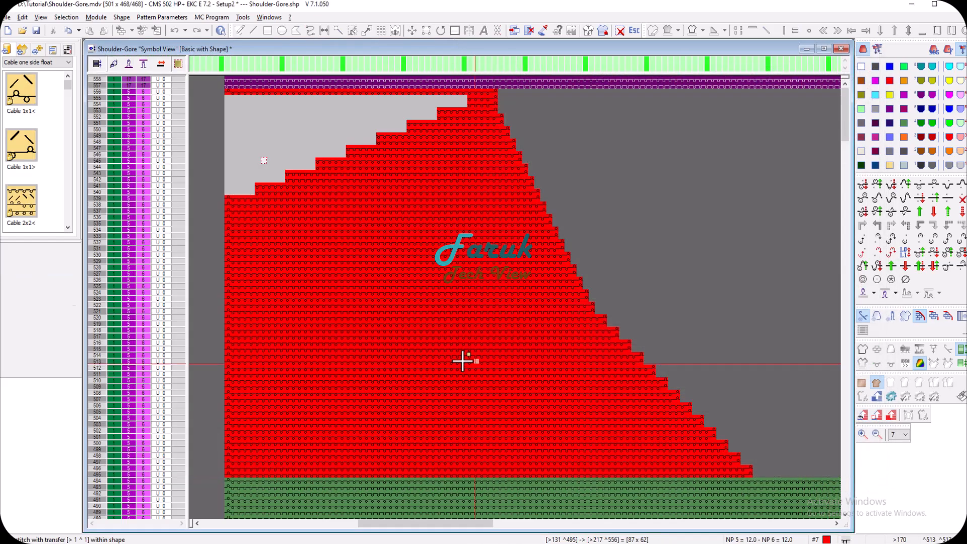
Expand the pattern with its shape and check both shoulders with module colours as the background.
left_click(878, 400)
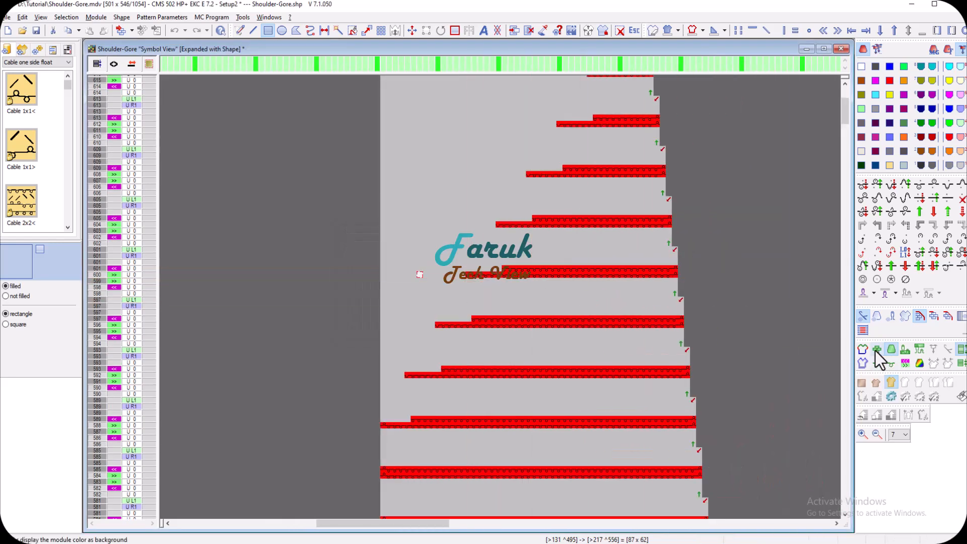
left_click(878, 350)
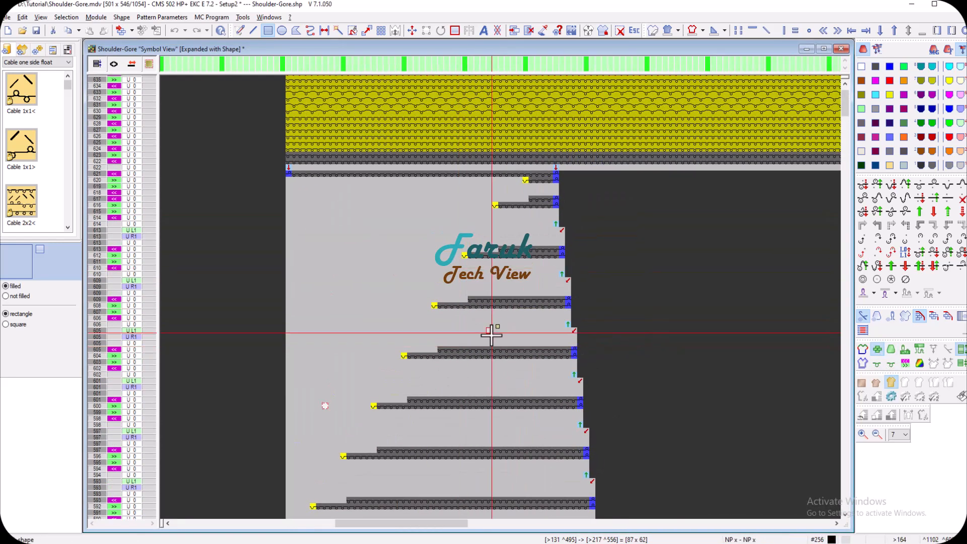
middle_click_drag(491, 406, 514, 147)
middle_click_drag(556, 314, 233, 319)
middle_click_drag(648, 295, 177, 325)
middle_click_drag(446, 301, 522, 349)
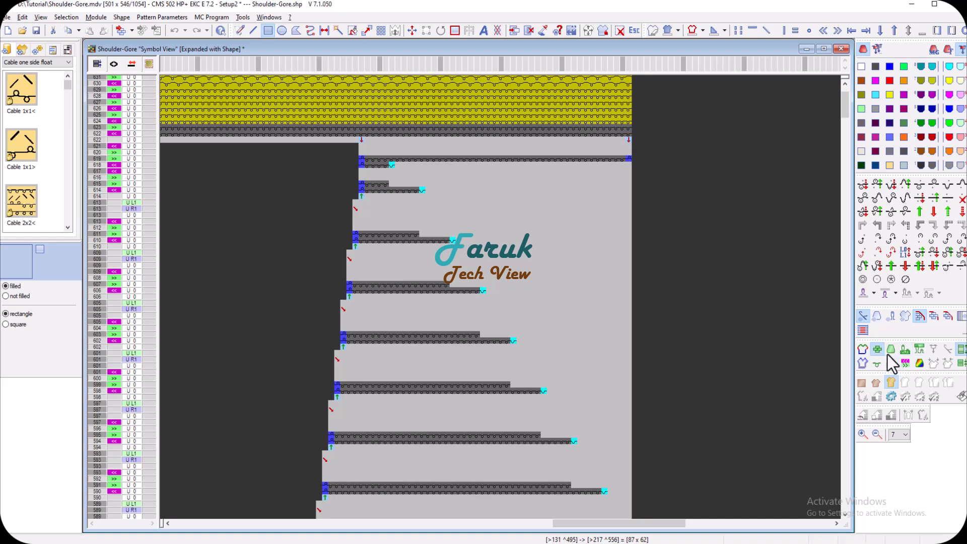
Show yarn colours in the expanded pattern and examine the red knitting rows of the left shoulder gore and neckline.
left_click(889, 353)
middle_click_drag(401, 369, 716, 387)
middle_click_drag(351, 376, 594, 387)
middle_click_drag(382, 407, 438, 273)
middle_click_drag(431, 374, 327, 221)
middle_click_drag(404, 326, 358, 258)
middle_click_drag(491, 406, 482, 382)
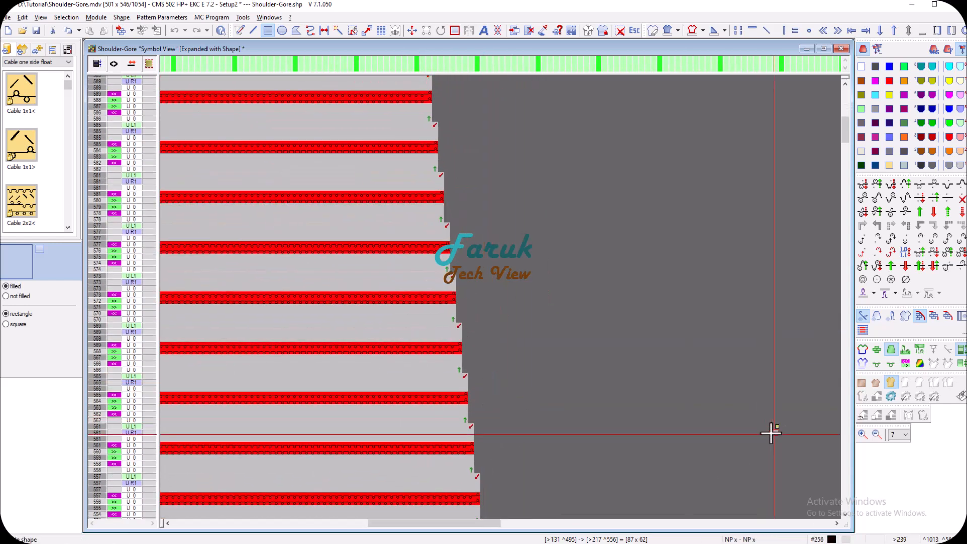
middle_click_drag(380, 249, 458, 431)
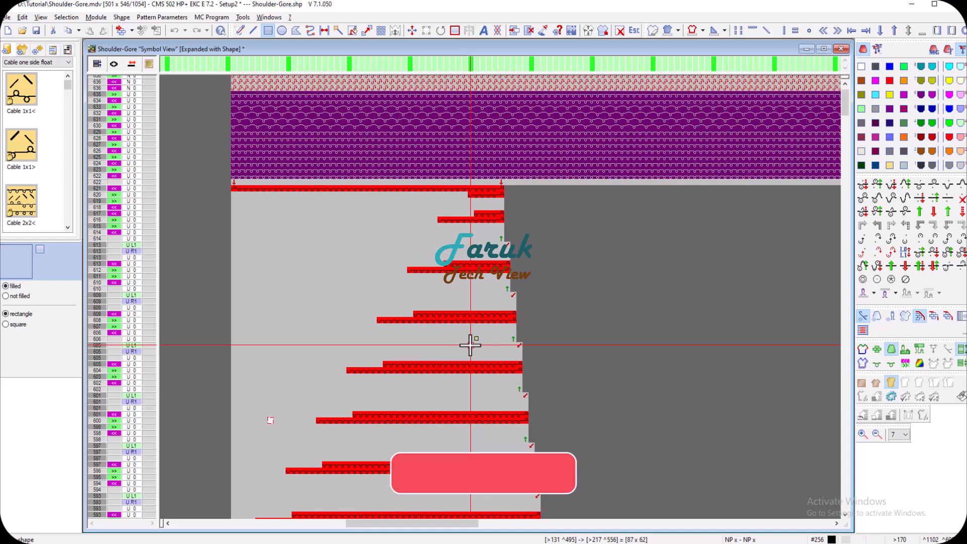